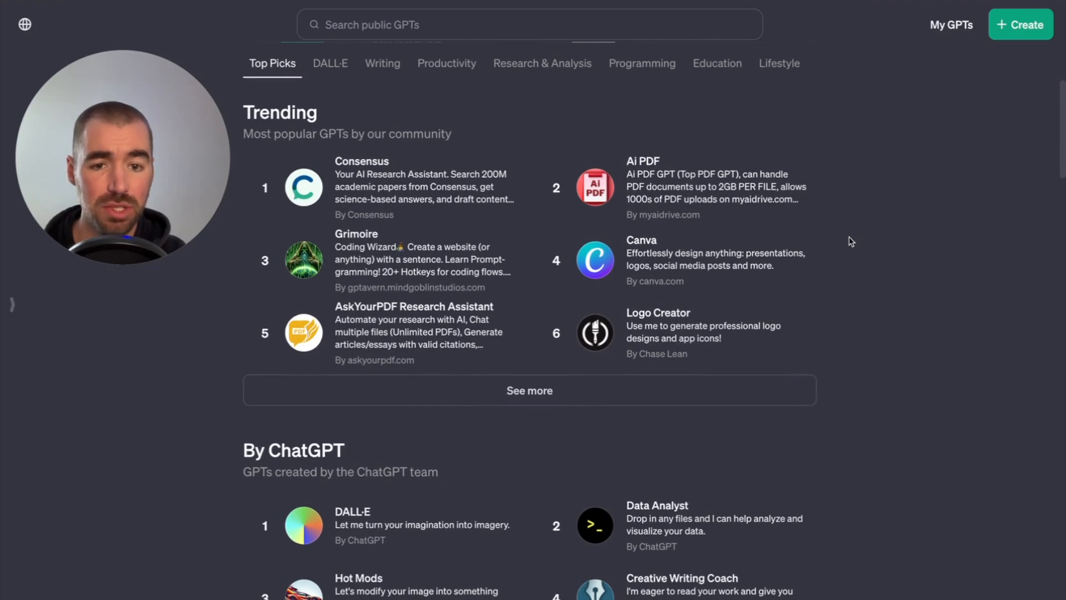
Browse the GPT Store listings from the Trending section through the DALL·E and Writing categories
scroll(851, 241, "down", 1)
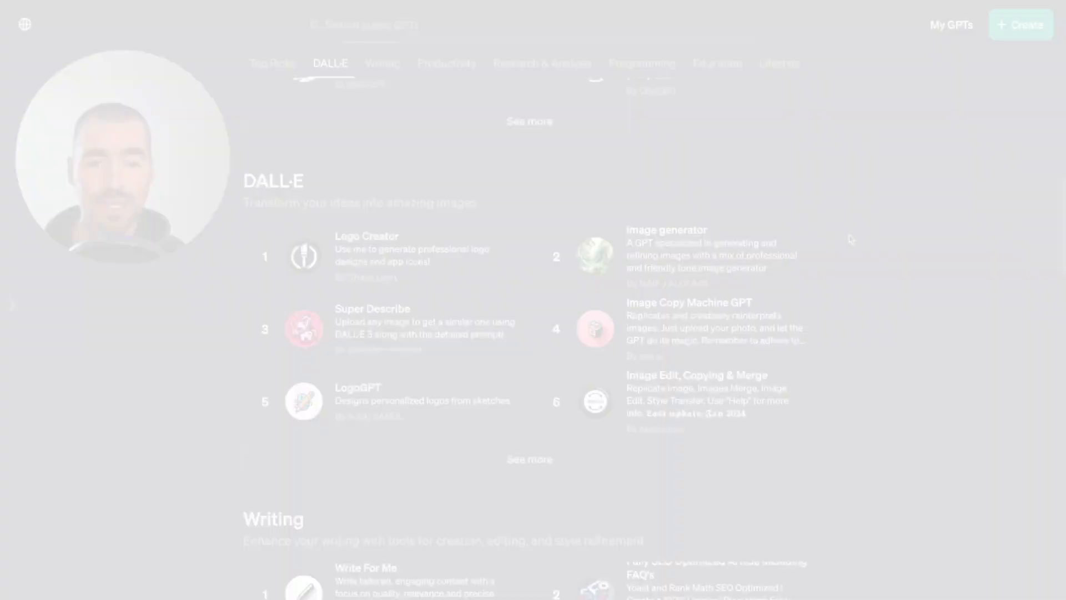
scroll(851, 239, "down", 1)
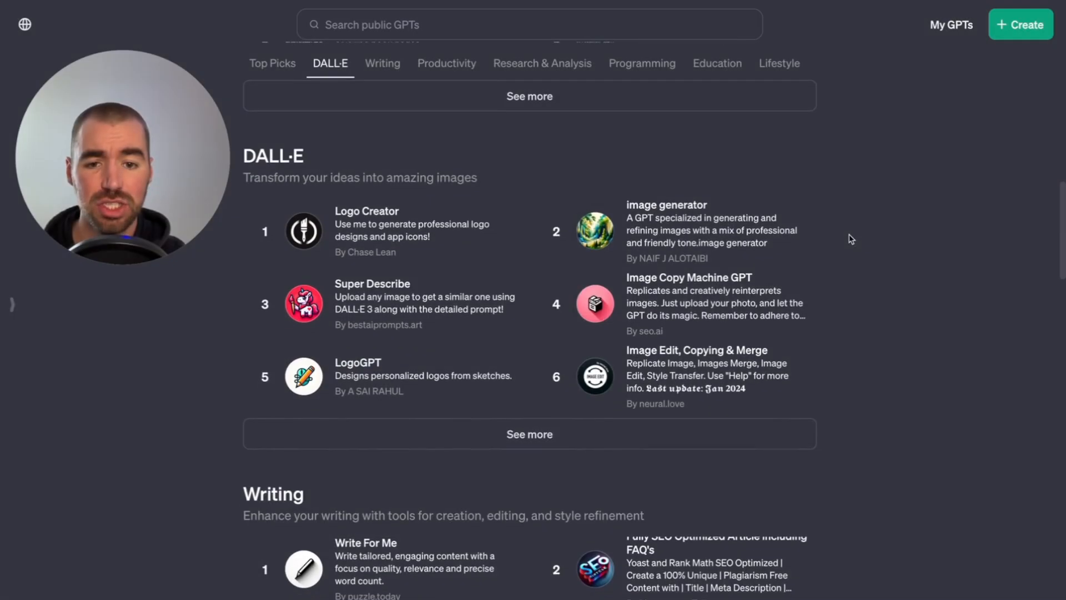
scroll(851, 238, "down", 1)
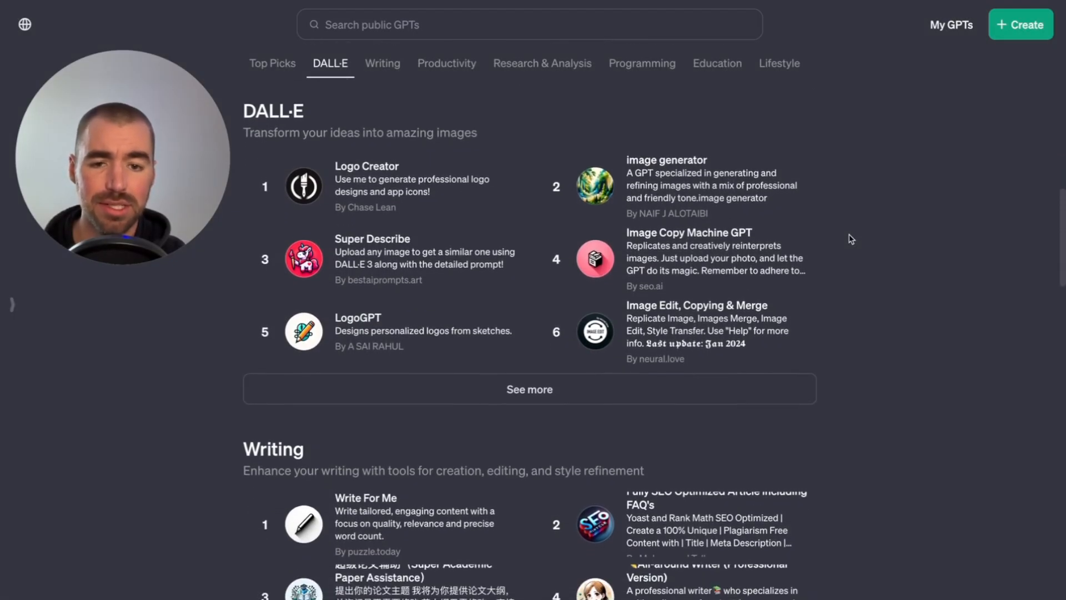
scroll(851, 238, "down", 2)
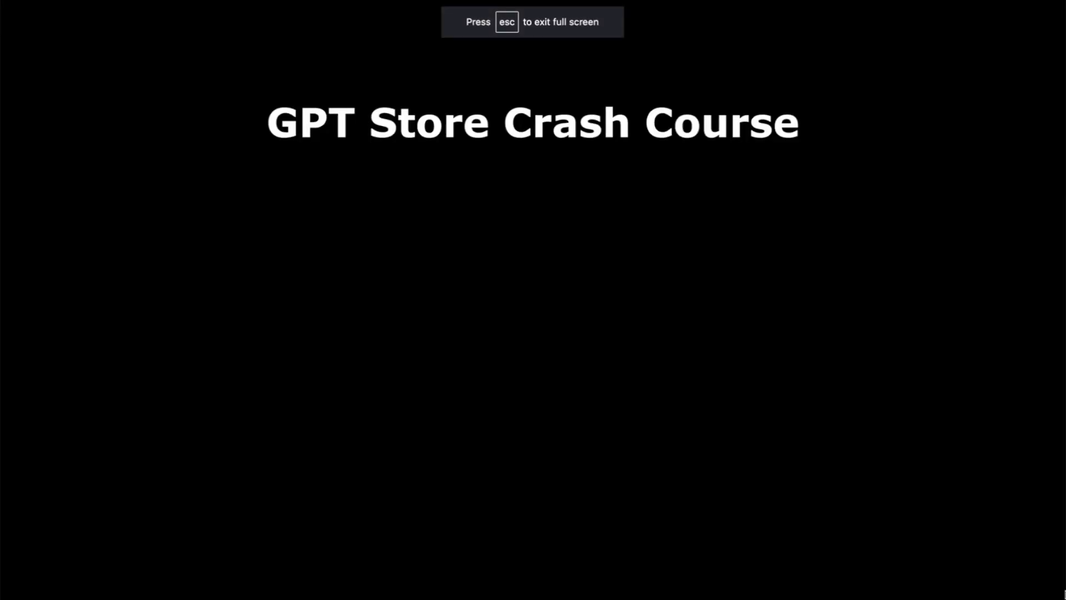
key("Right")
key("Right")
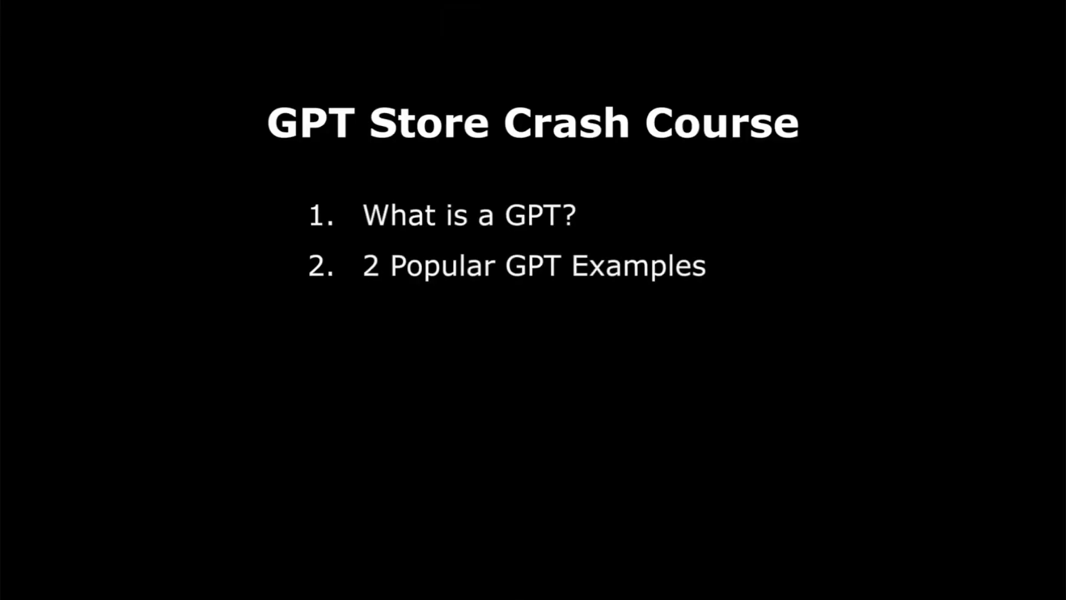
key("Right")
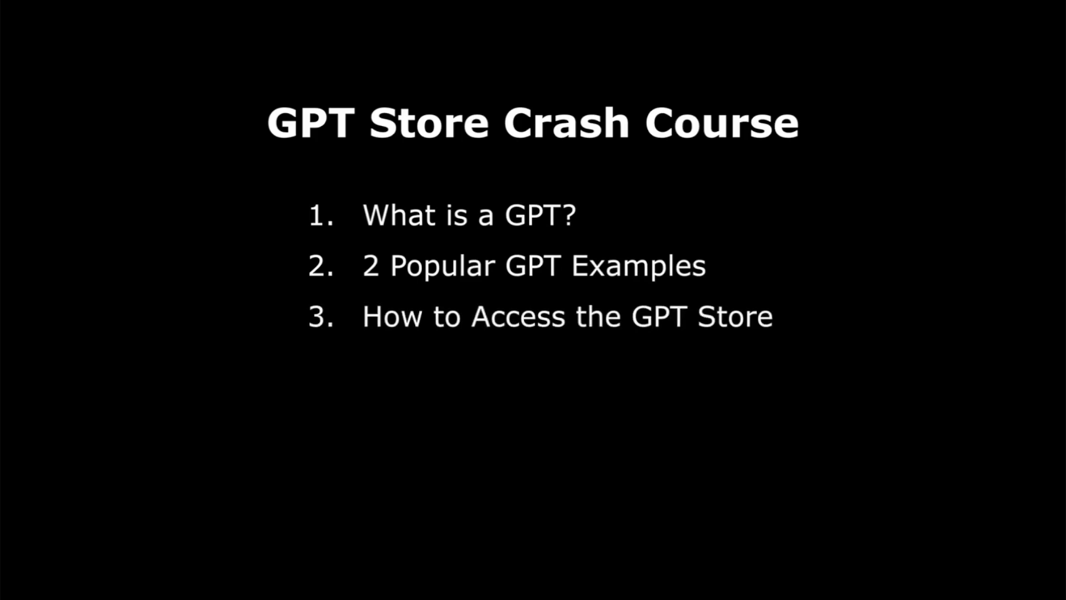
key("Right")
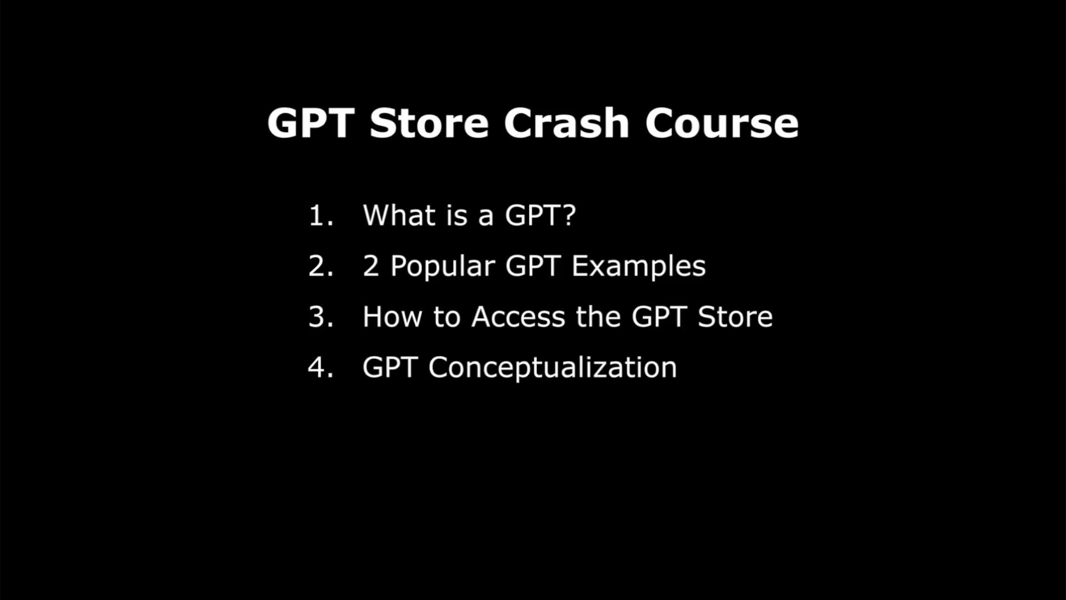
key("Right")
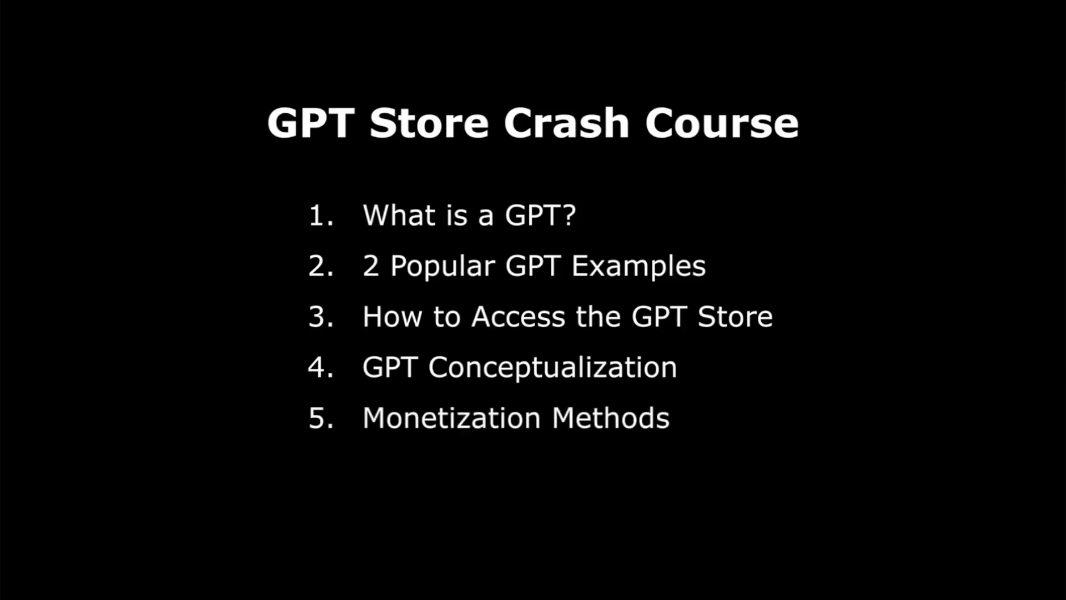
key("Right")
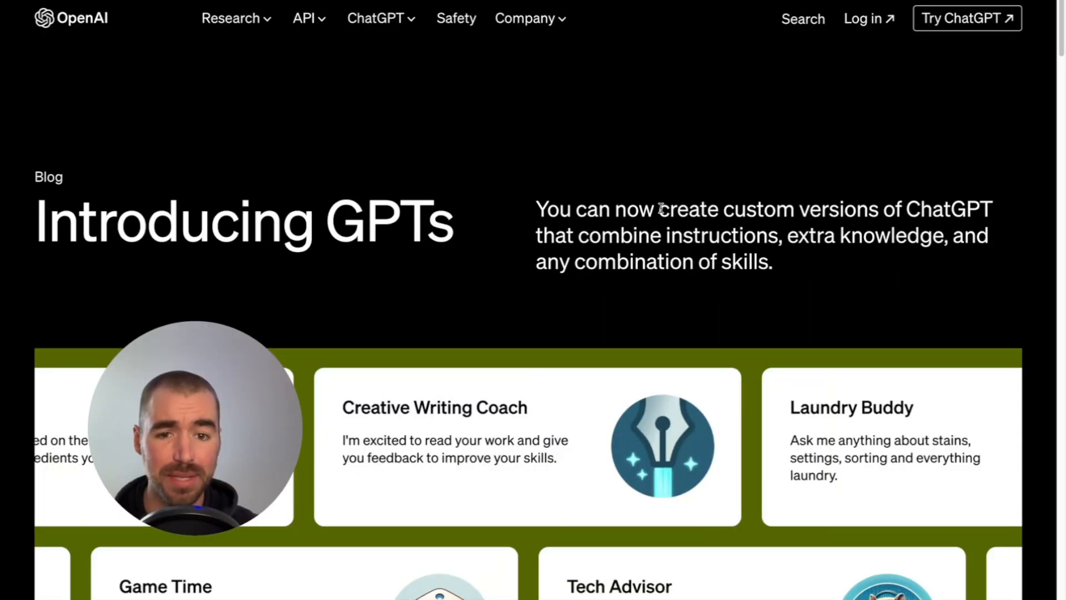
Highlight the summary about creating custom versions of ChatGPT in the Introducing GPTs blog post
left_click_drag(660, 208, 902, 259)
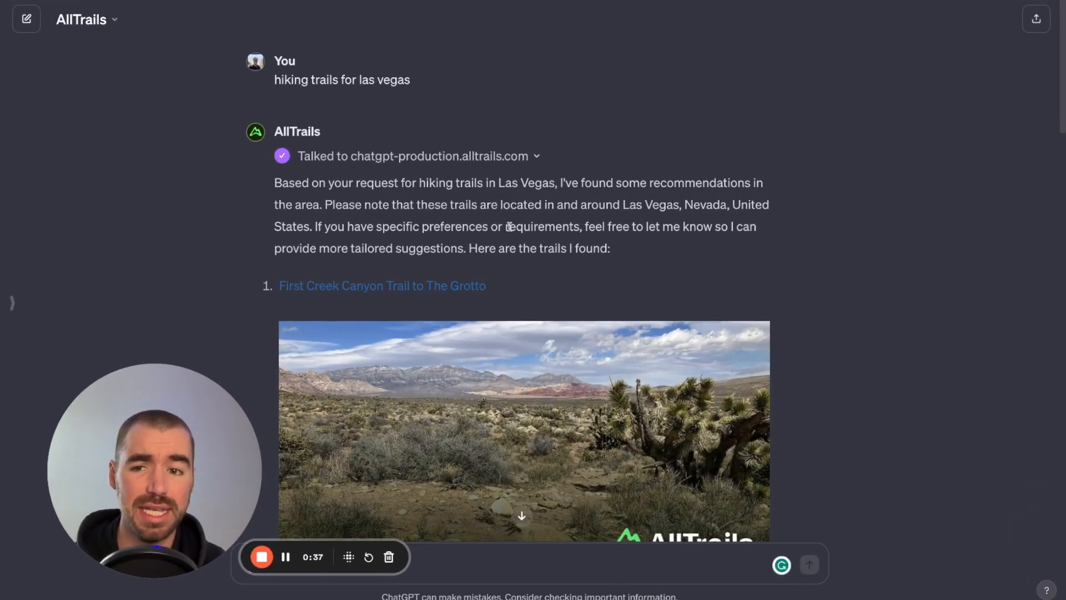
Read through the AllTrails GPT's answer on Las Vegas hiking trails, examining each trail's description, rating, difficulty and length
scroll(511, 233, "down", 1)
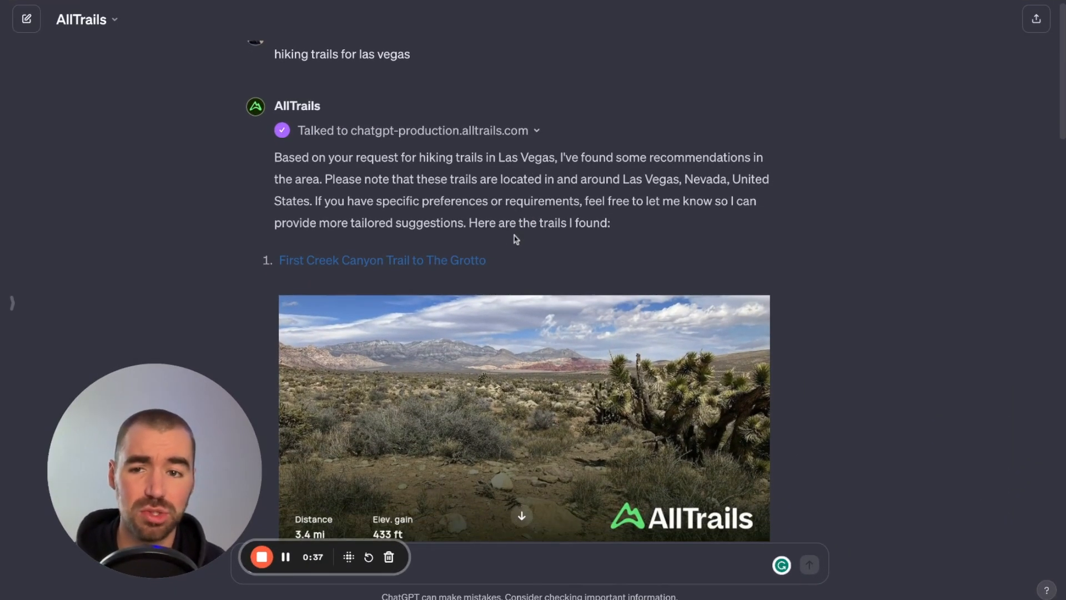
scroll(516, 239, "down", 3)
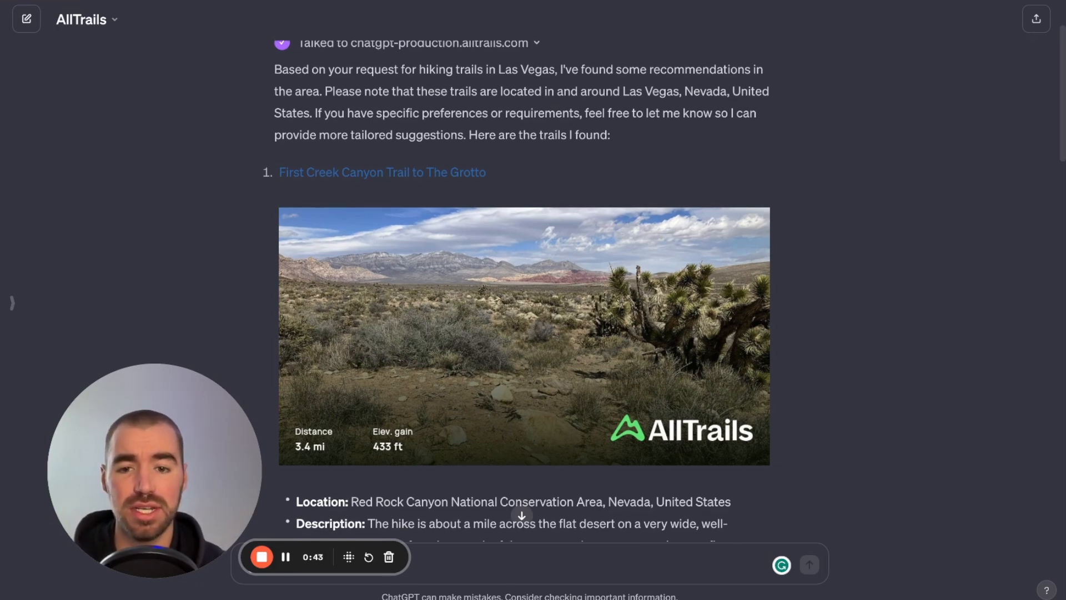
scroll(604, 262, "down", 4)
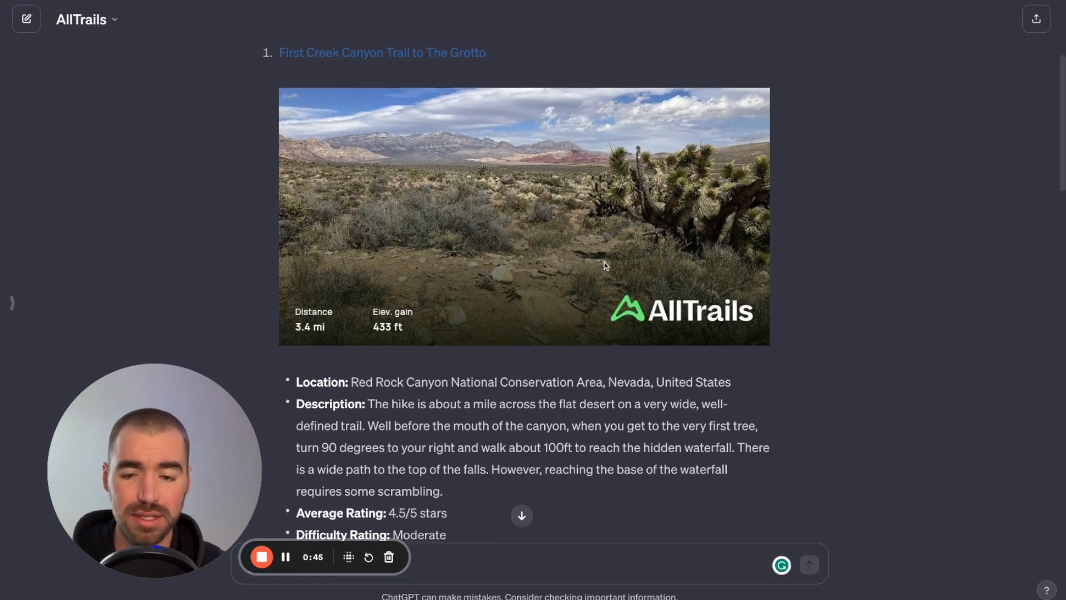
scroll(604, 262, "down", 1)
scroll(635, 417, "down", 3)
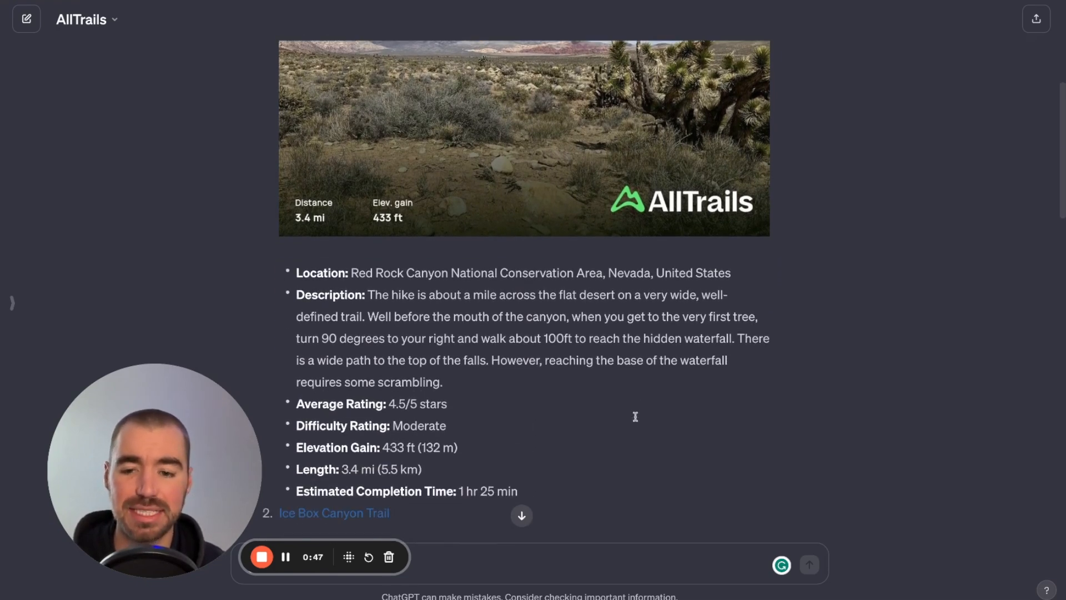
scroll(635, 416, "down", 8)
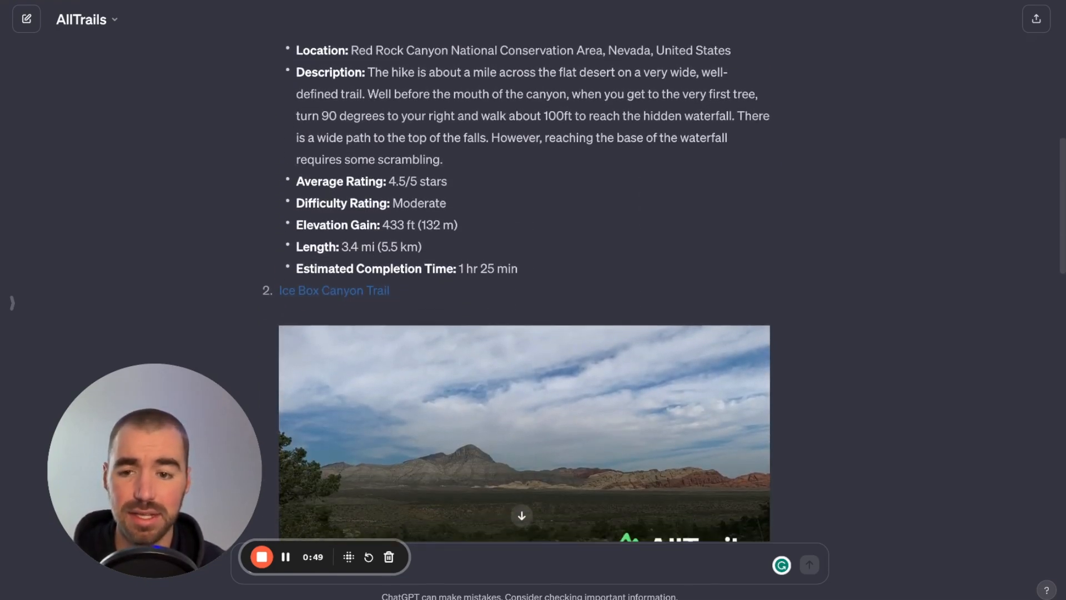
scroll(524, 289, "down", 4)
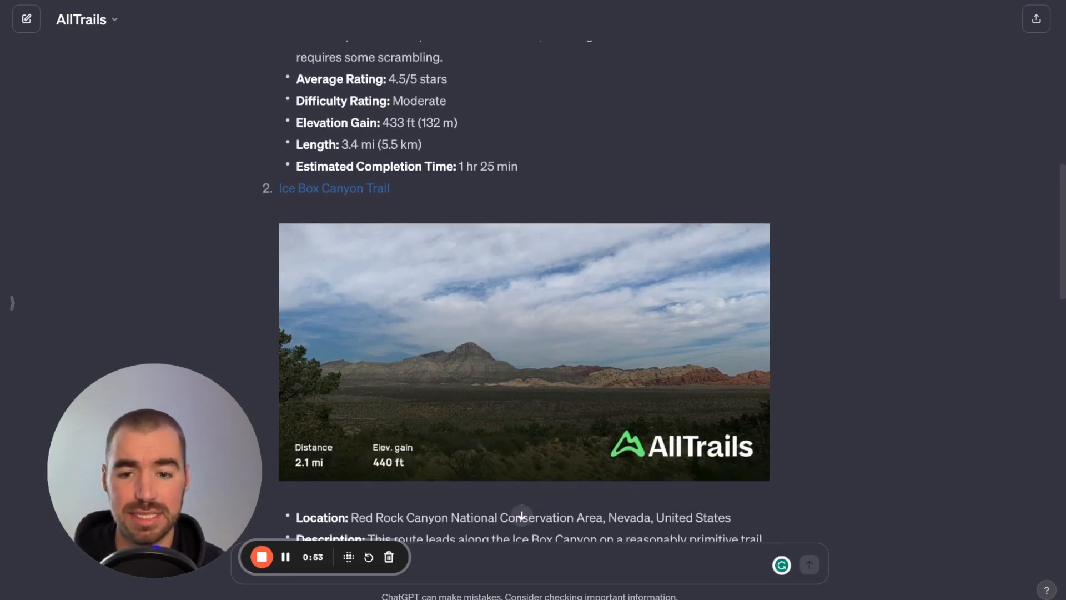
scroll(522, 515, "down", 3)
scroll(622, 294, "down", 7)
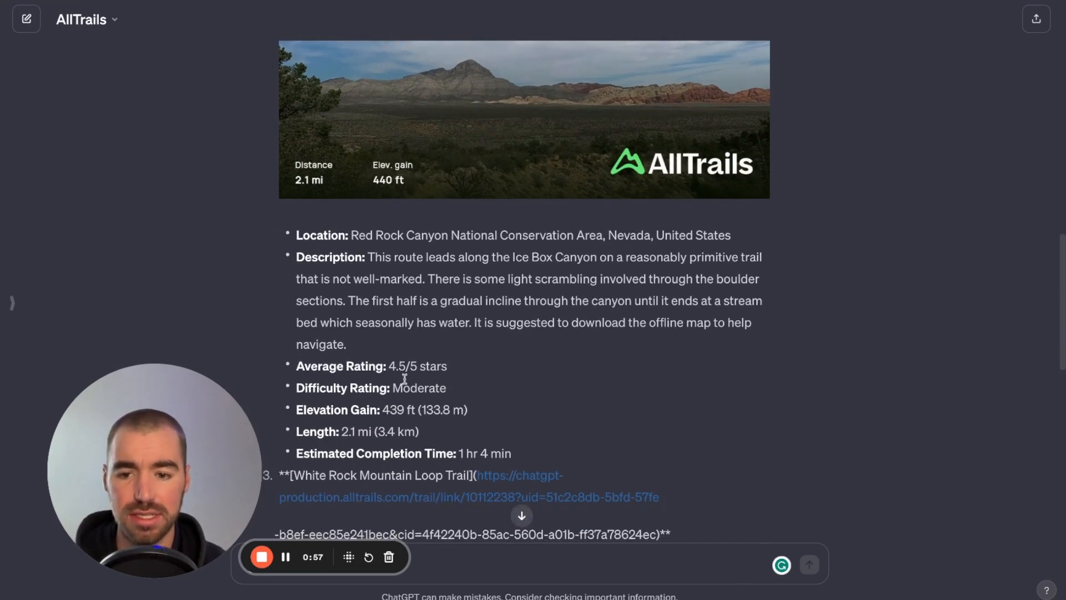
scroll(448, 395, "down", 4)
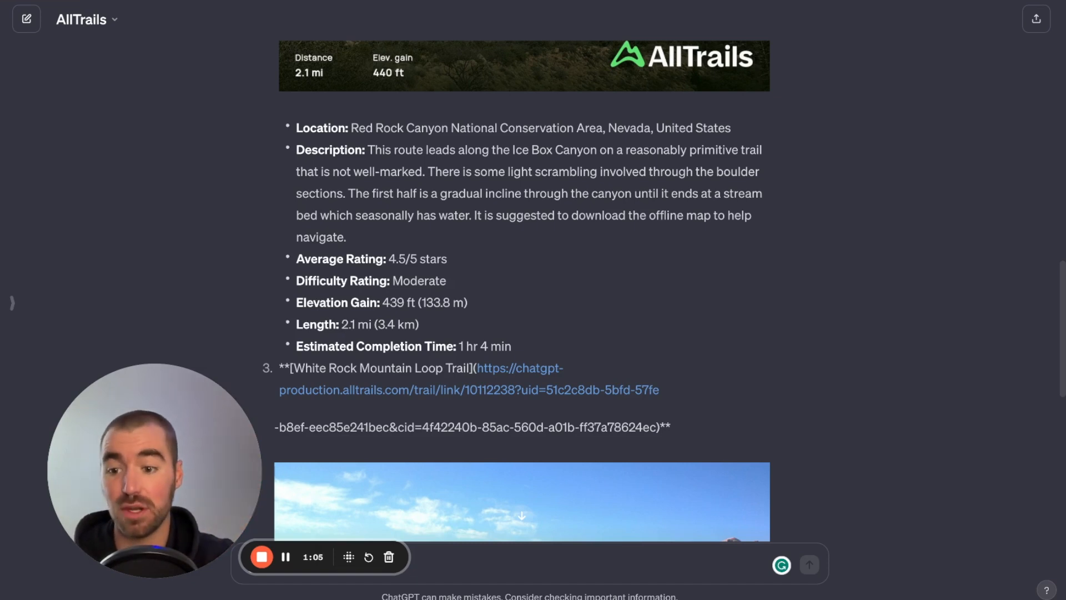
Switch to the Canva GPT conversation and examine the suggested inspirational quote graphic templates
key("ctrl+Tab")
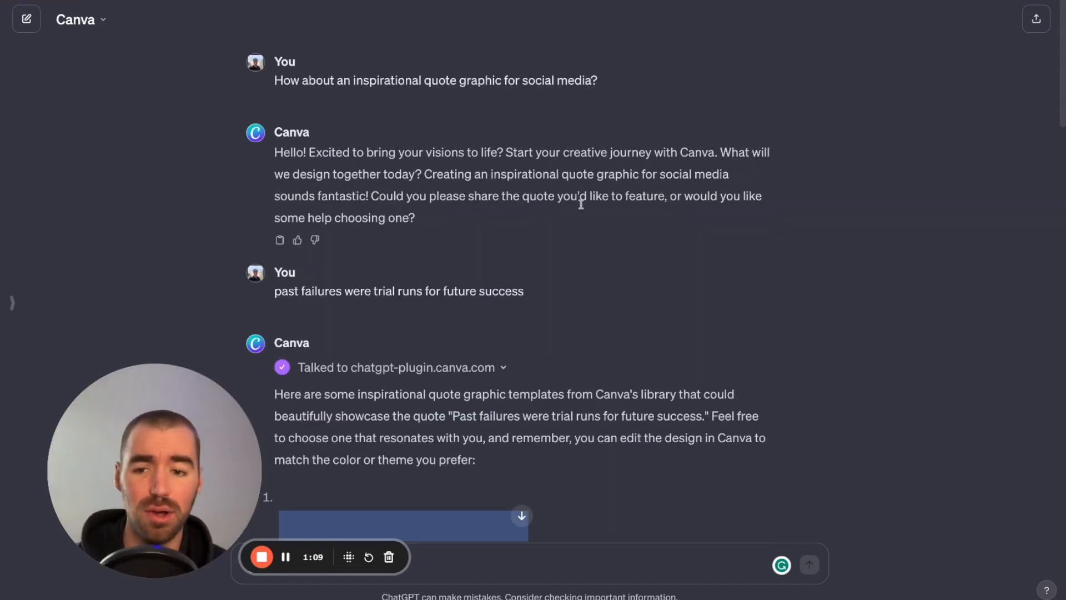
scroll(581, 204, "down", 5)
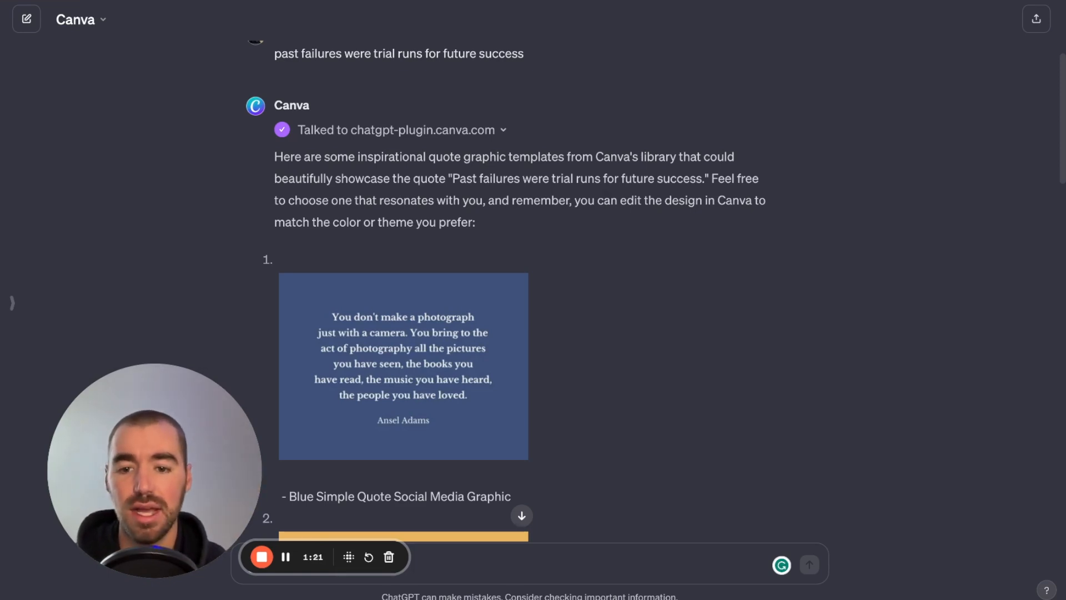
scroll(505, 286, "down", 6)
scroll(522, 508, "down", 15)
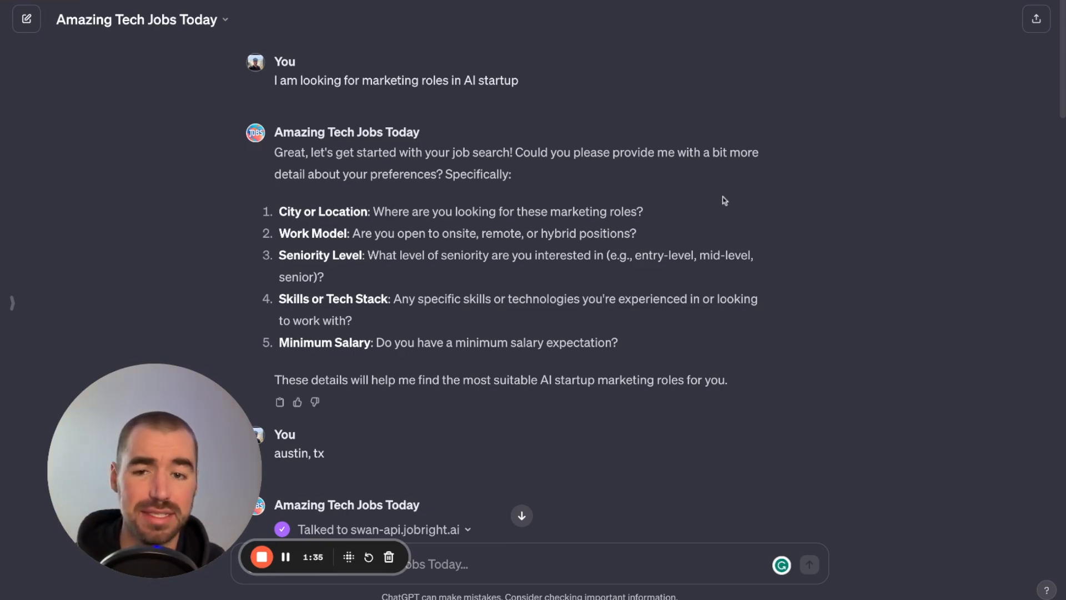
Read through the Amazing Tech Jobs Today conversation about marketing roles in AI startups
scroll(724, 200, "down", 1)
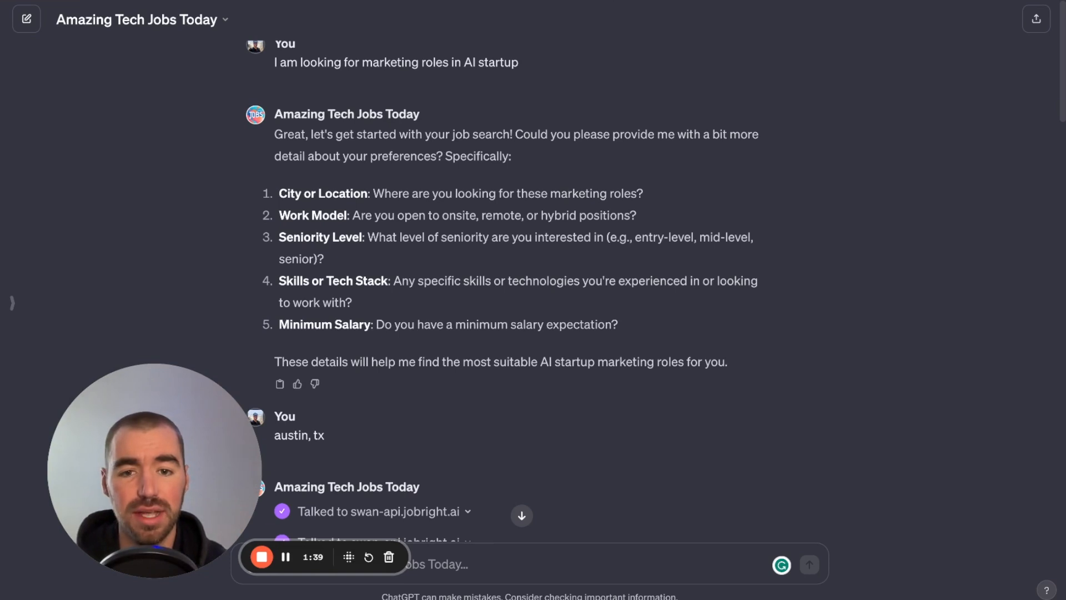
scroll(502, 301, "down", 1)
scroll(502, 300, "down", 4)
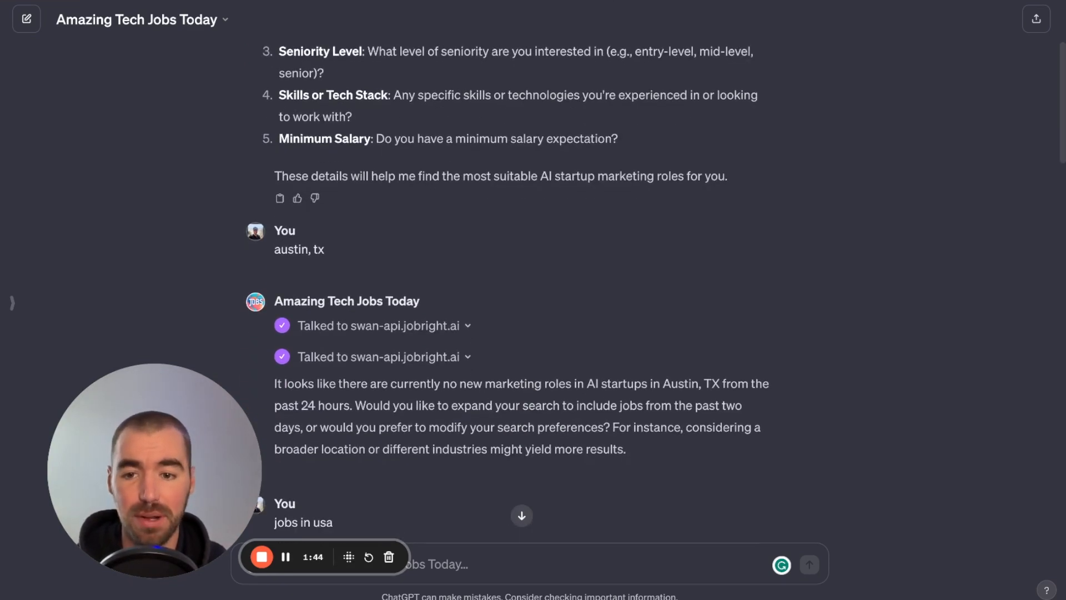
scroll(501, 301, "down", 3)
scroll(502, 301, "down", 8)
scroll(385, 214, "down", 8)
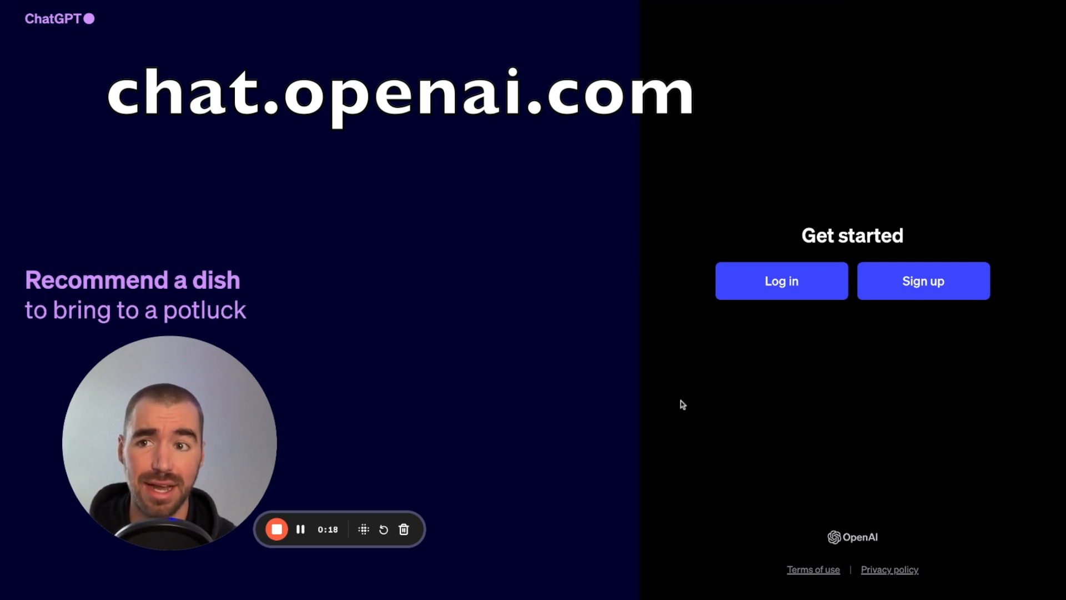
Log in to ChatGPT and check the Plus plan's monthly price and GPT access in the upgrade options
left_click(768, 286)
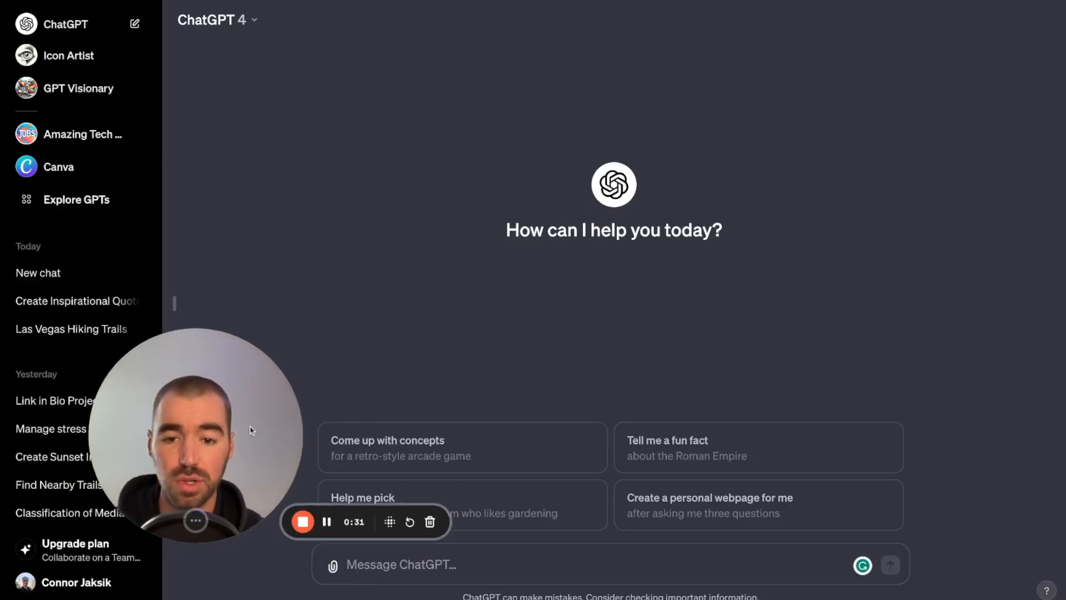
left_click(100, 558)
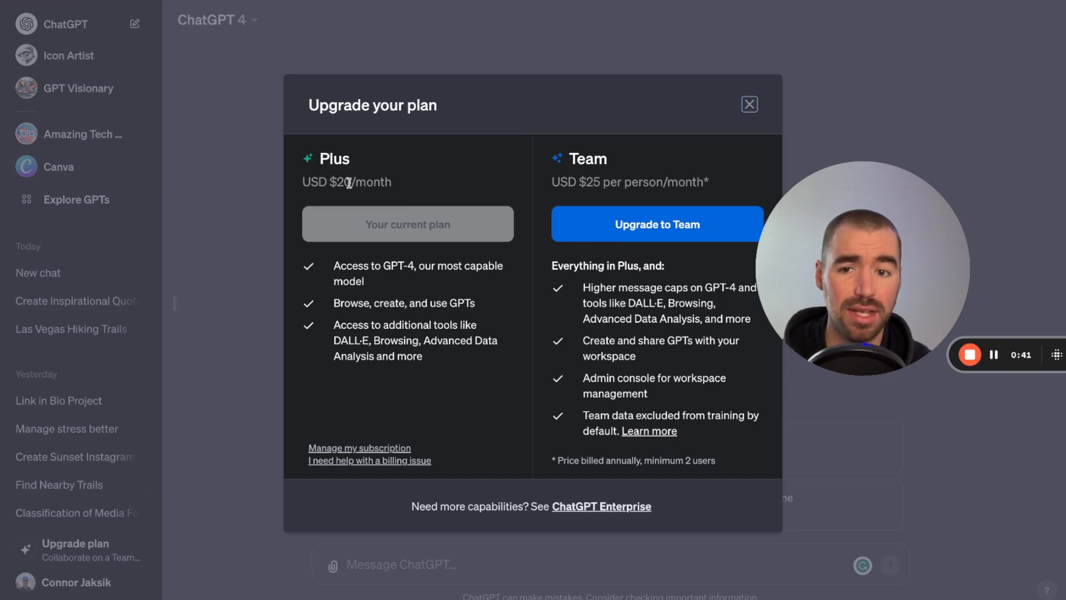
left_click_drag(318, 183, 392, 182)
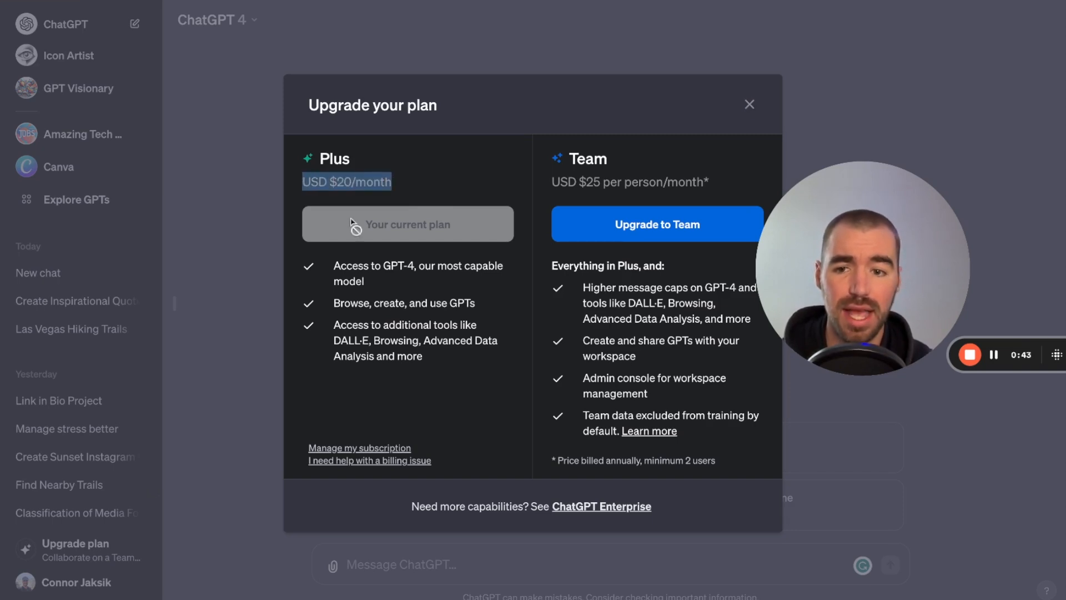
left_click_drag(333, 303, 476, 303)
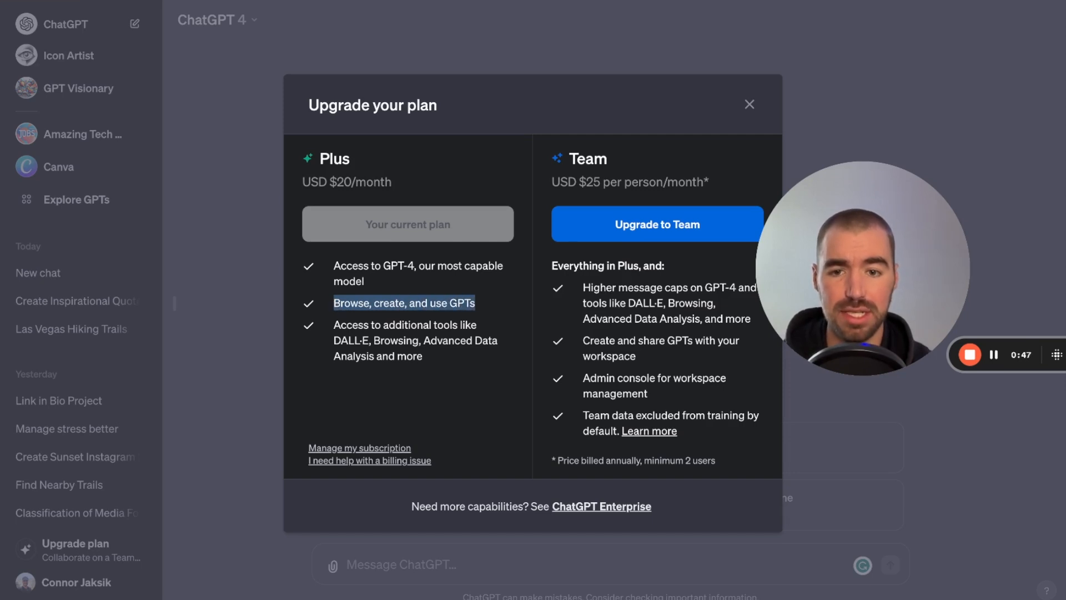
left_click(749, 105)
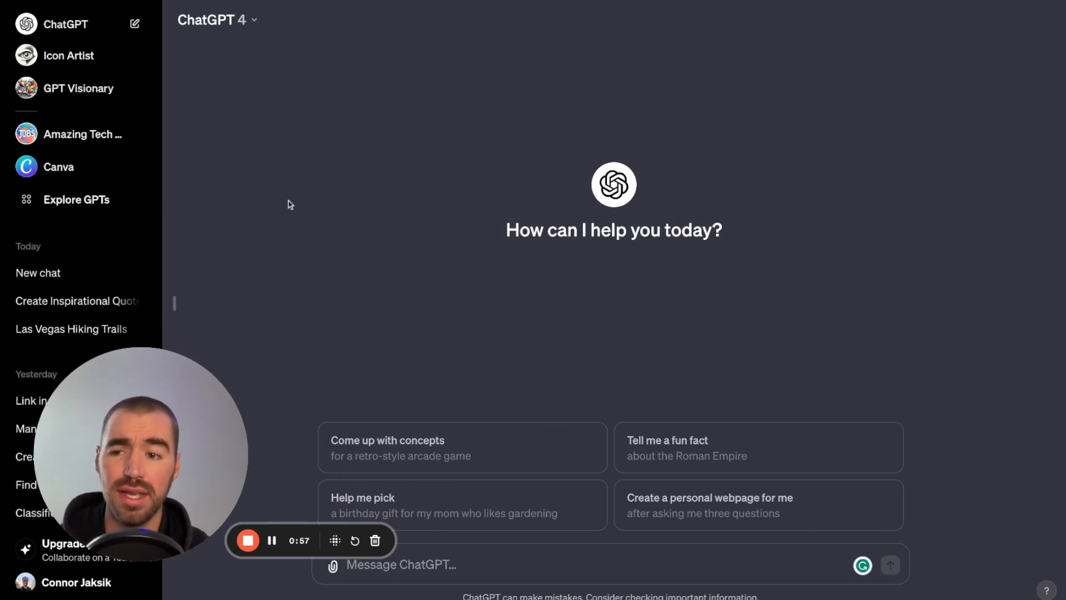
Open the GPT Store and look over the recently used GPTs and the Featured and Trending listings
left_click(89, 203)
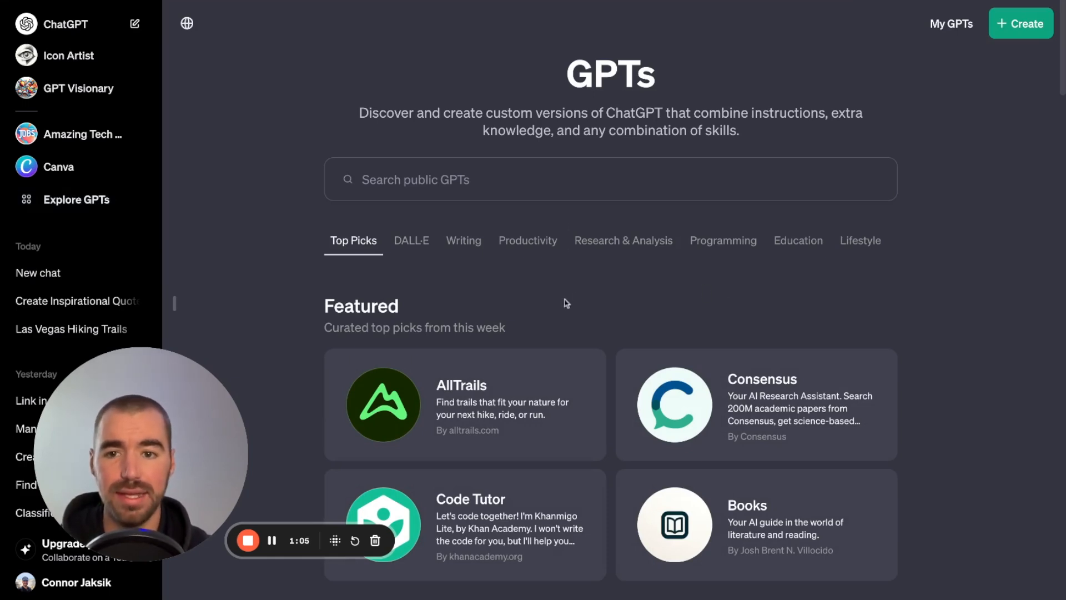
left_click(520, 186)
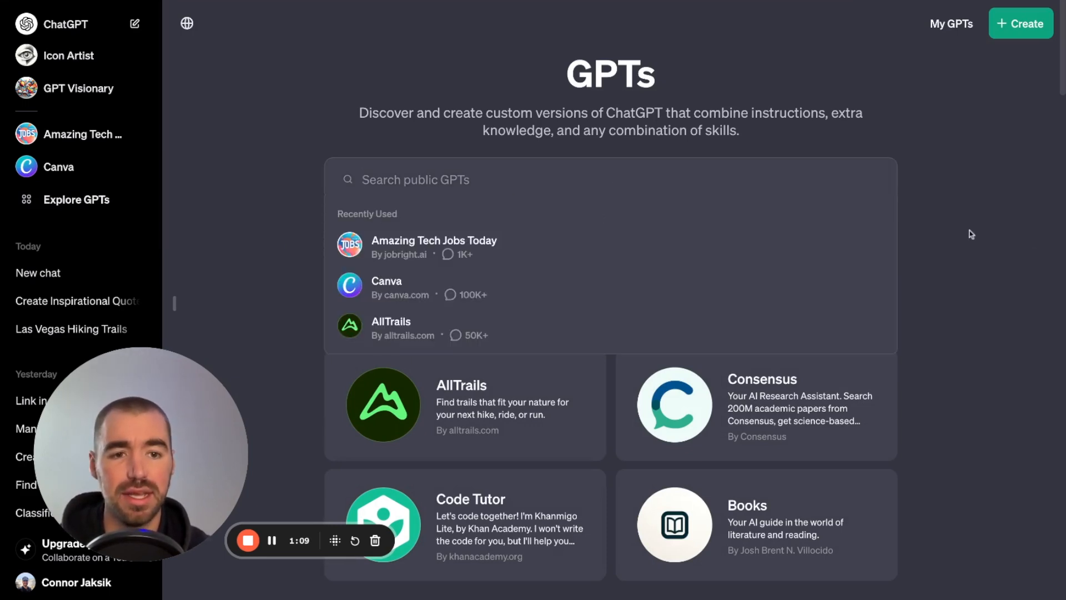
left_click(969, 233)
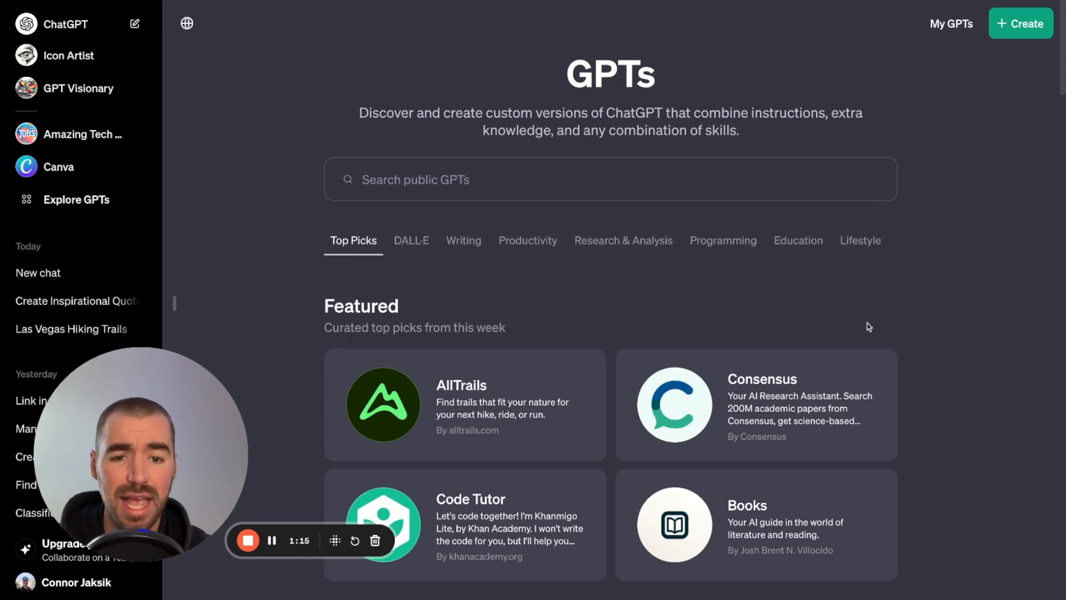
scroll(865, 326, "down", 1)
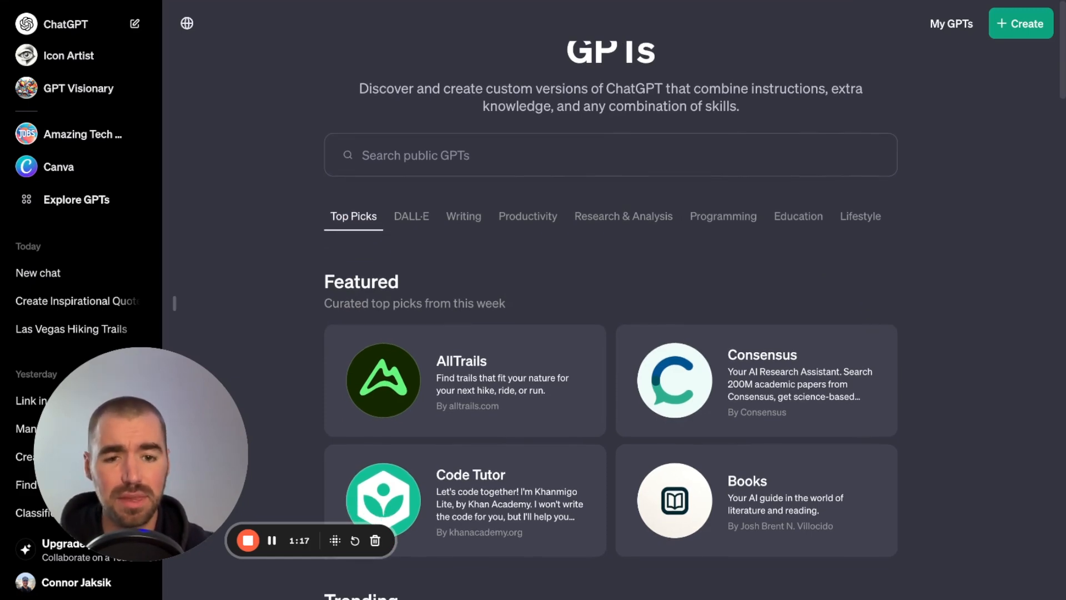
scroll(924, 356, "down", 2)
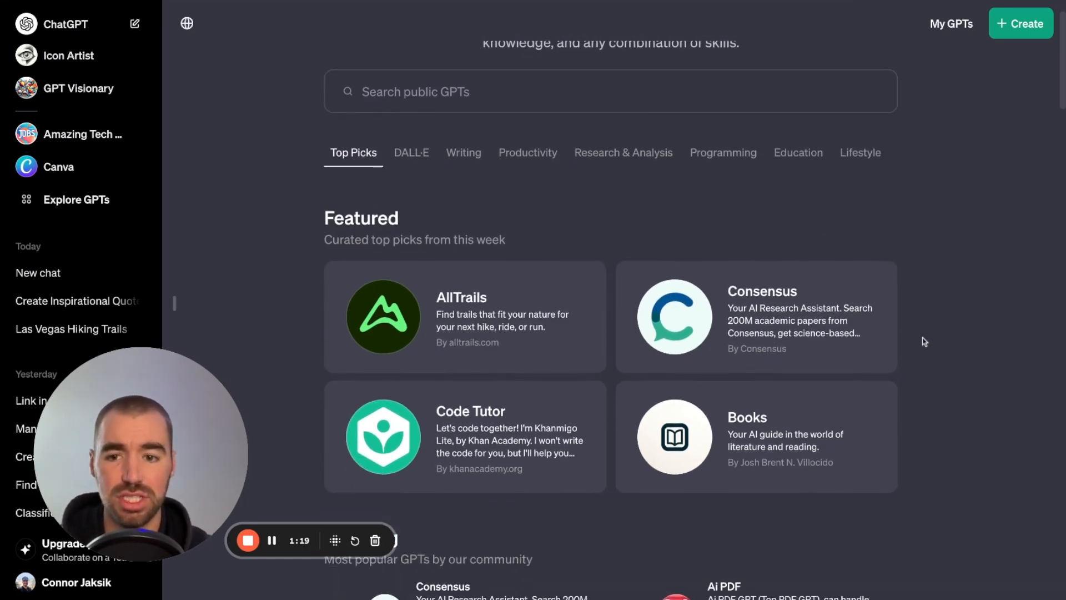
scroll(555, 389, "down", 3)
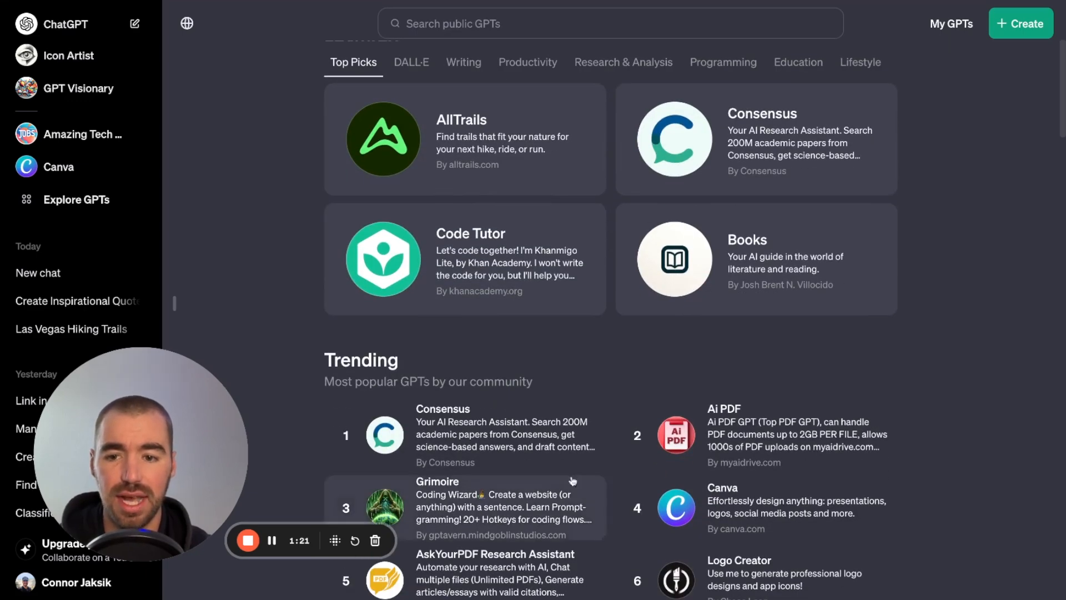
Browse the GPT Store's Trending, By ChatGPT, DALL·E, Writing and Productivity listings
scroll(572, 480, "down", 3)
scroll(633, 411, "down", 3)
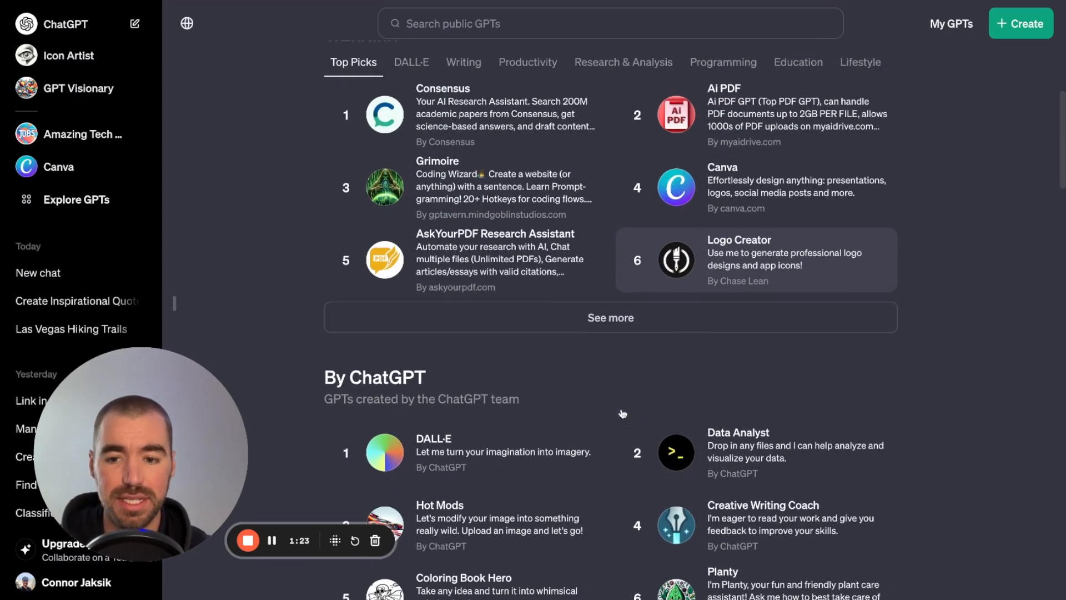
scroll(661, 479, "down", 2)
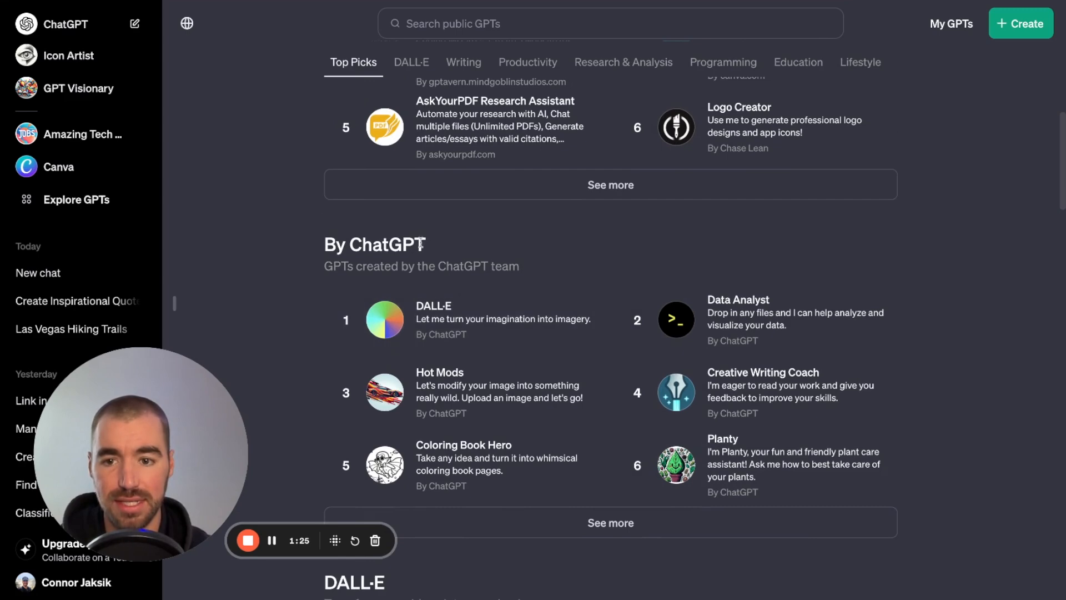
scroll(633, 408, "down", 1)
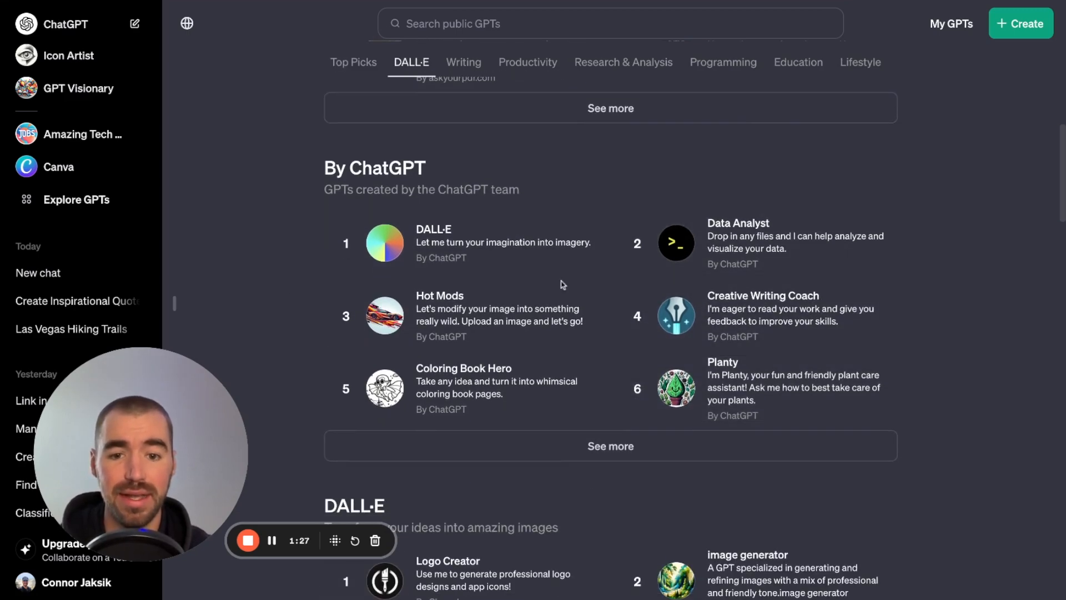
scroll(528, 351, "down", 2)
scroll(704, 376, "down", 2)
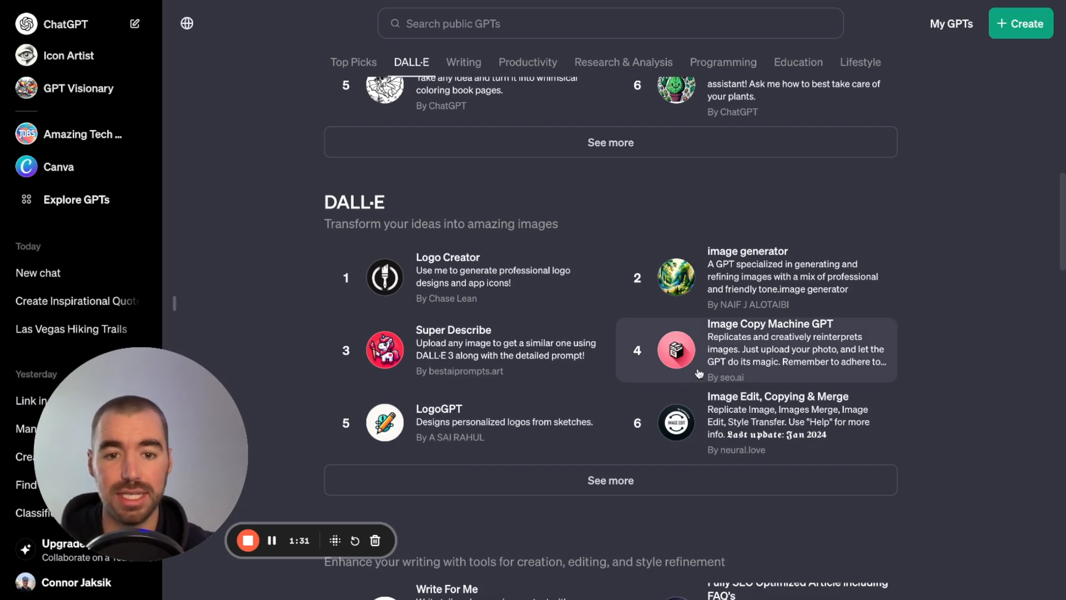
scroll(777, 416, "down", 6)
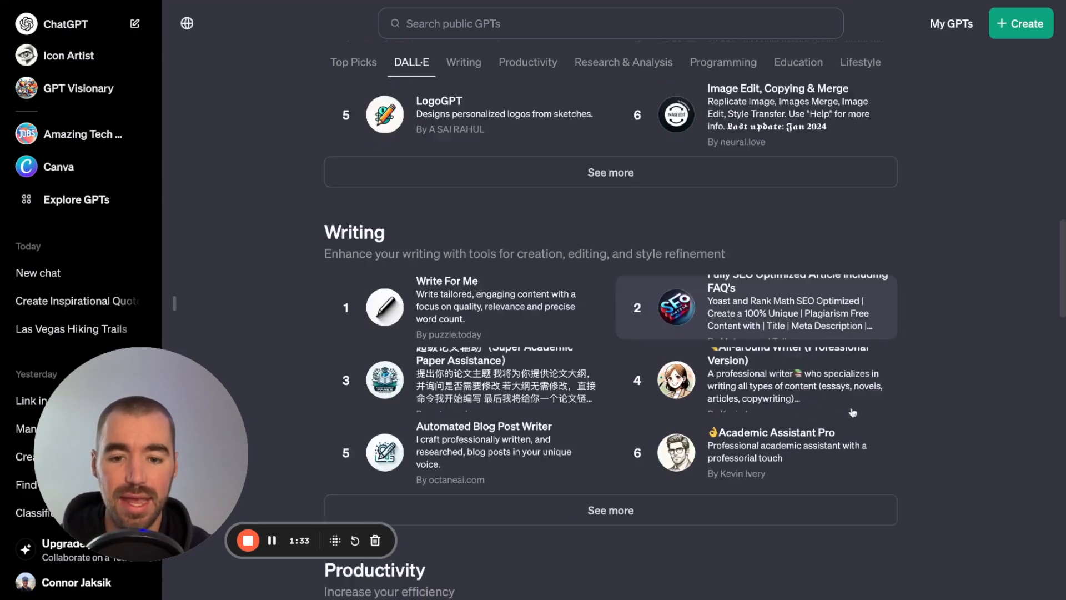
scroll(853, 412, "down", 5)
scroll(908, 202, "up", 5)
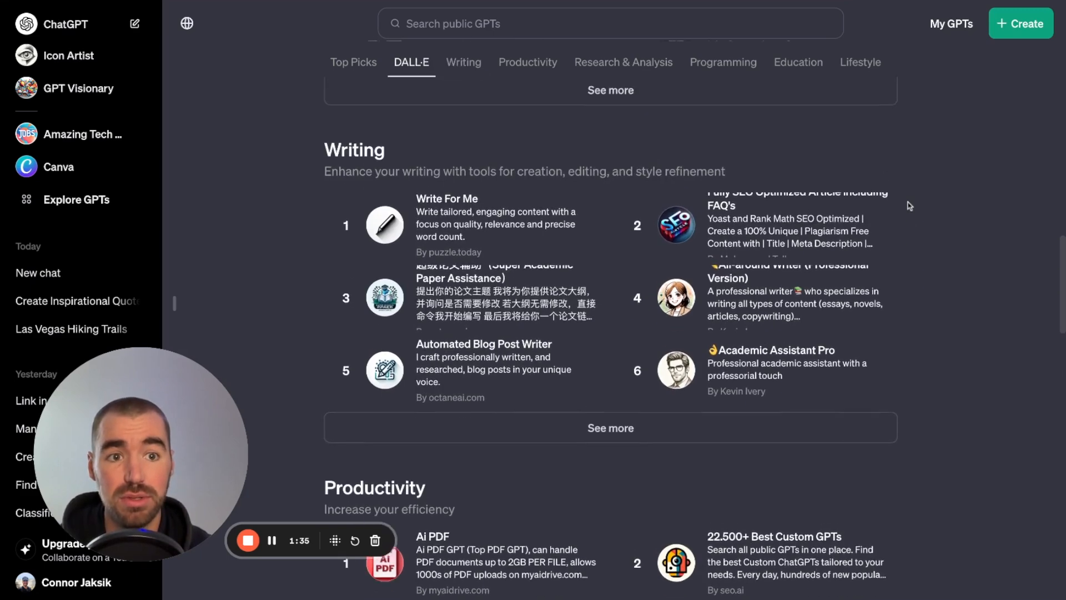
scroll(966, 125, "up", 2)
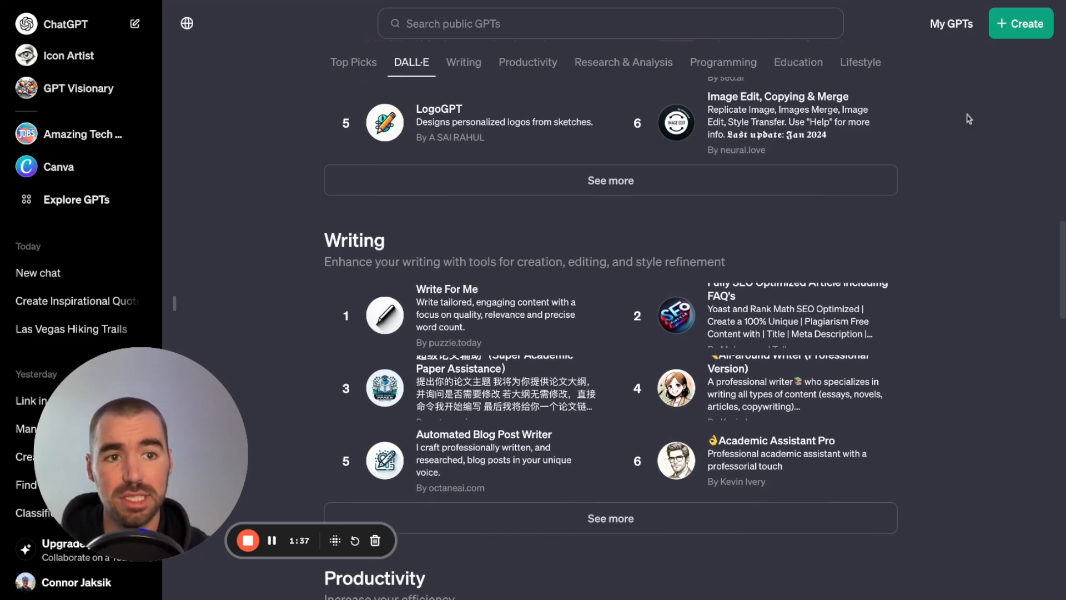
Start creating a new GPT from the GPT Store
left_click(1009, 35)
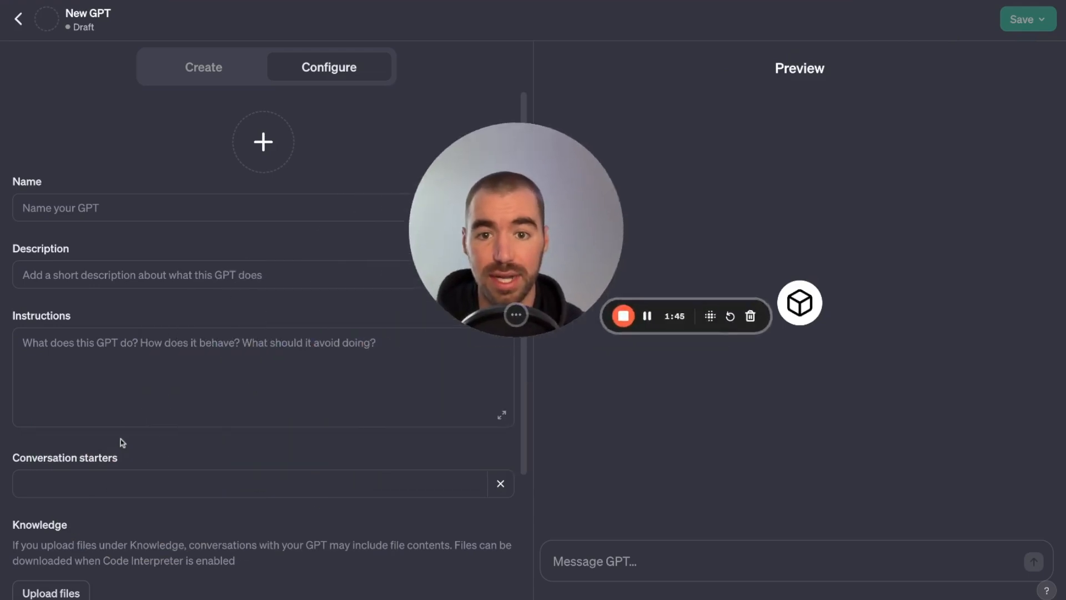
left_click_drag(636, 155, 643, 150)
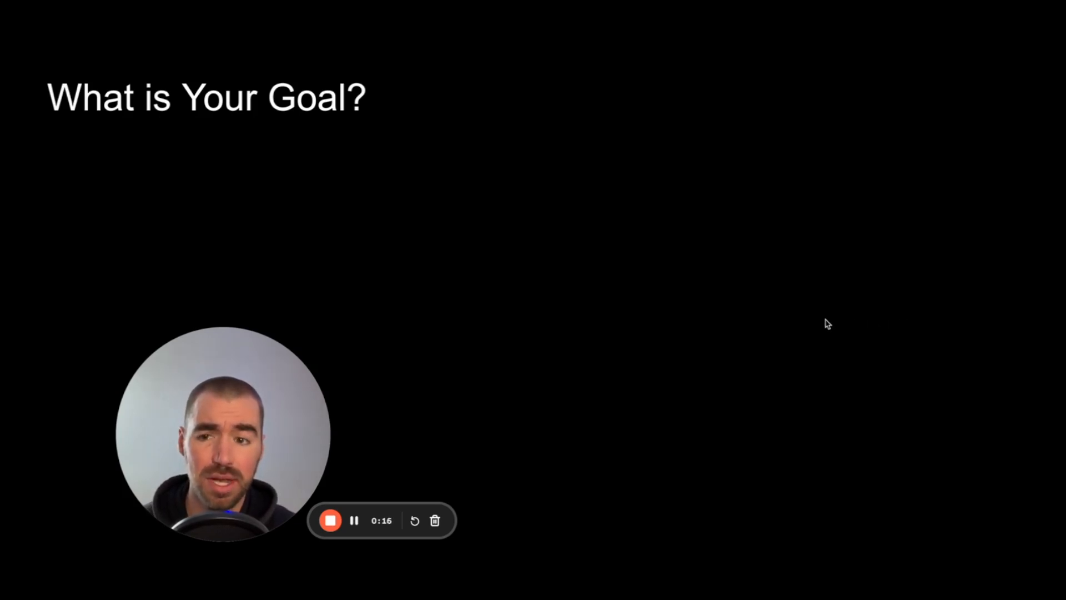
key("Right")
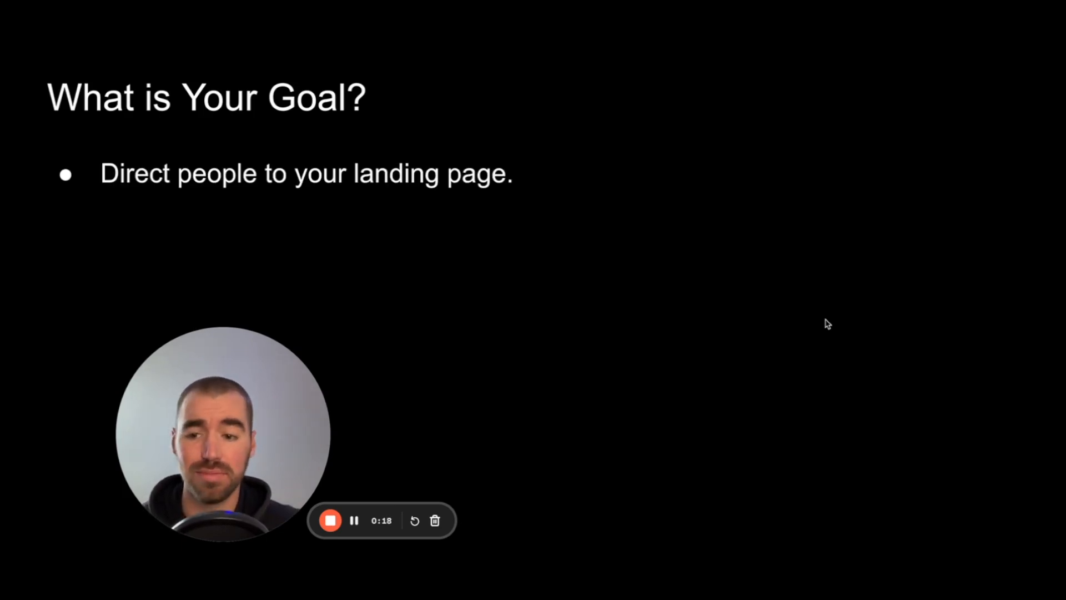
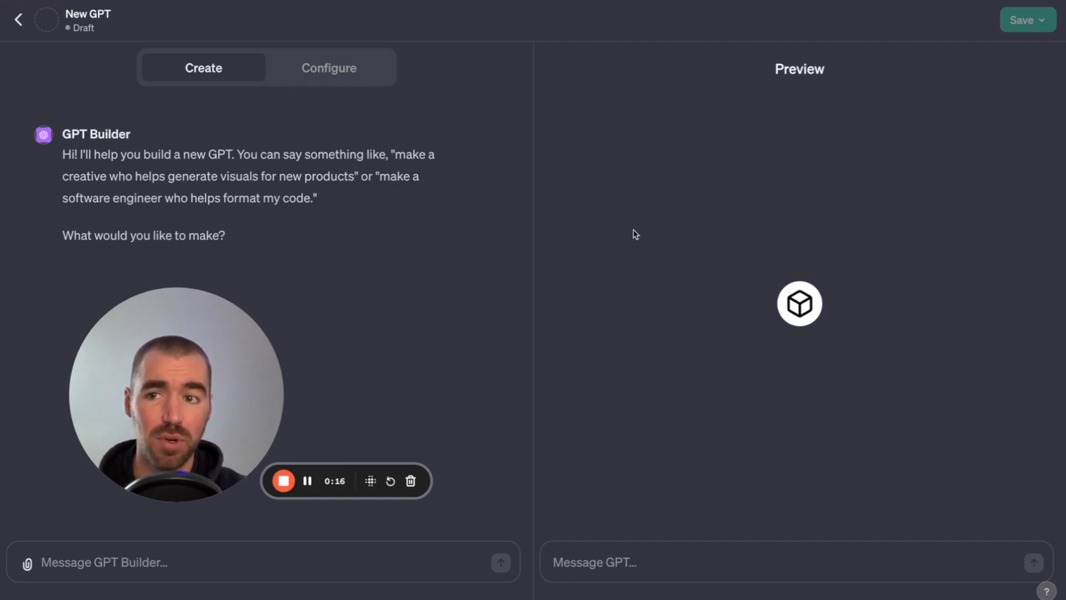
mouse_move(170, 381)
left_click_drag(170, 380, 644, 382)
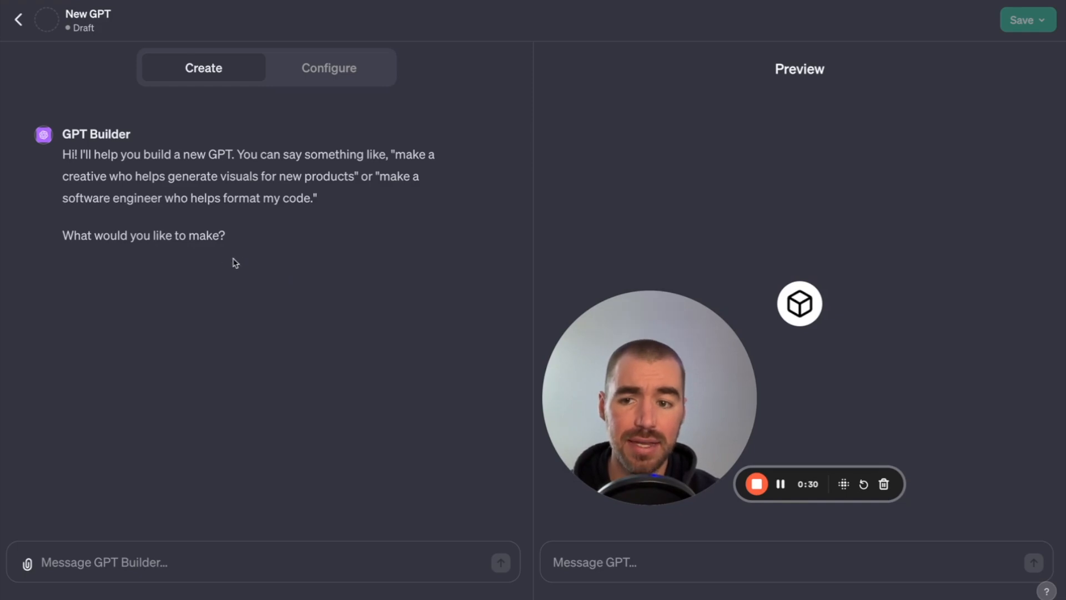
Look at the GPT Builder's message prompt and open the new GPT's configuration form to view its settings
left_click(219, 562)
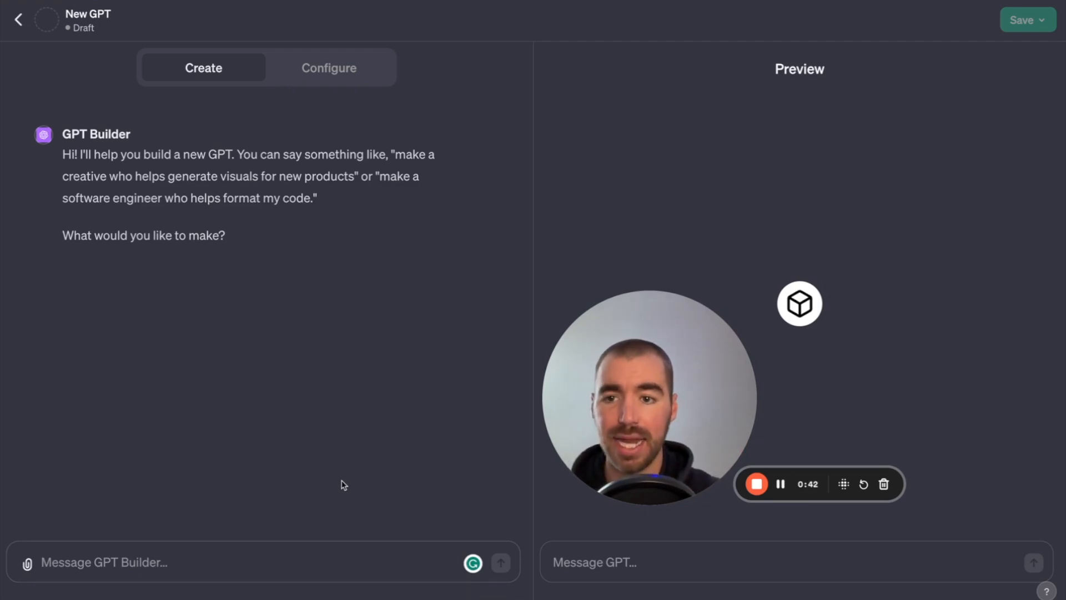
left_click(332, 71)
scroll(357, 313, "down", 1)
scroll(355, 312, "up", 1)
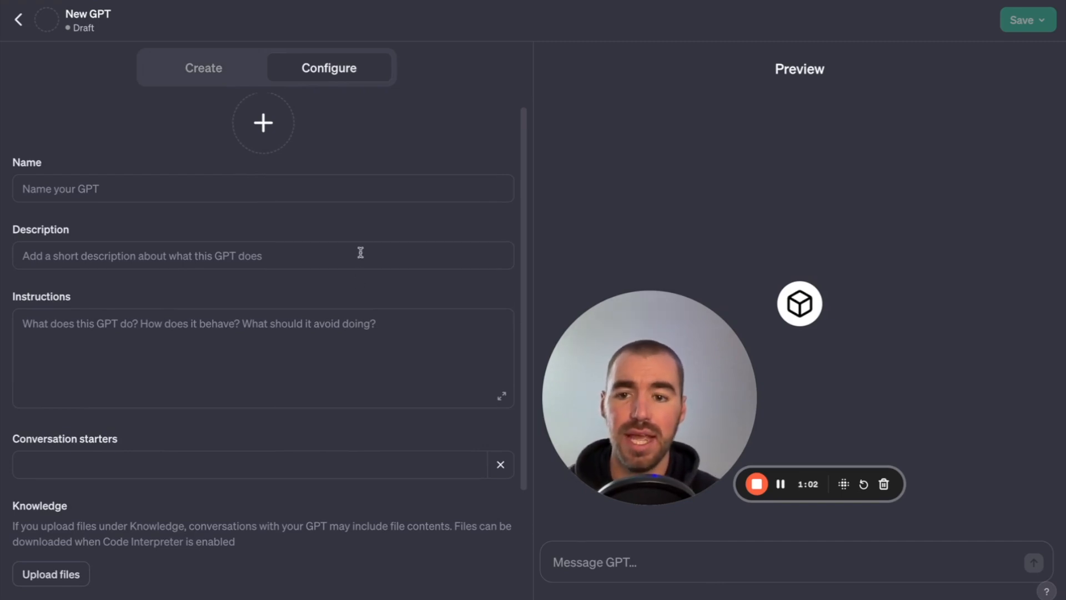
scroll(359, 251, "up", 1)
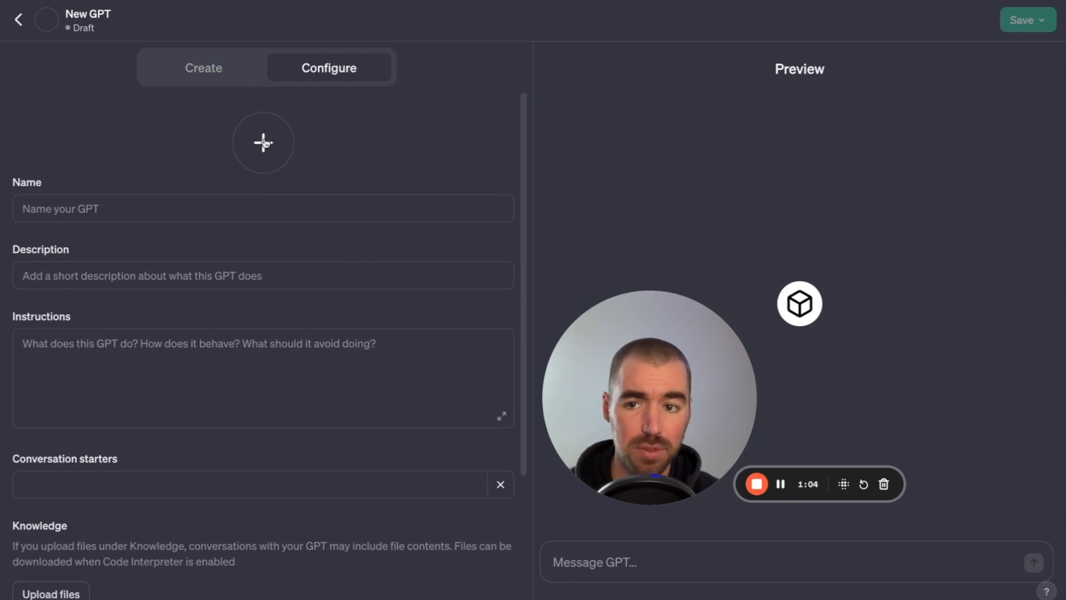
Go through the new GPT's Name, Description, Instructions and Conversation starters fields, leaving them empty, and view its knowledge and capability options
left_click(254, 206)
scroll(276, 301, "down", 1)
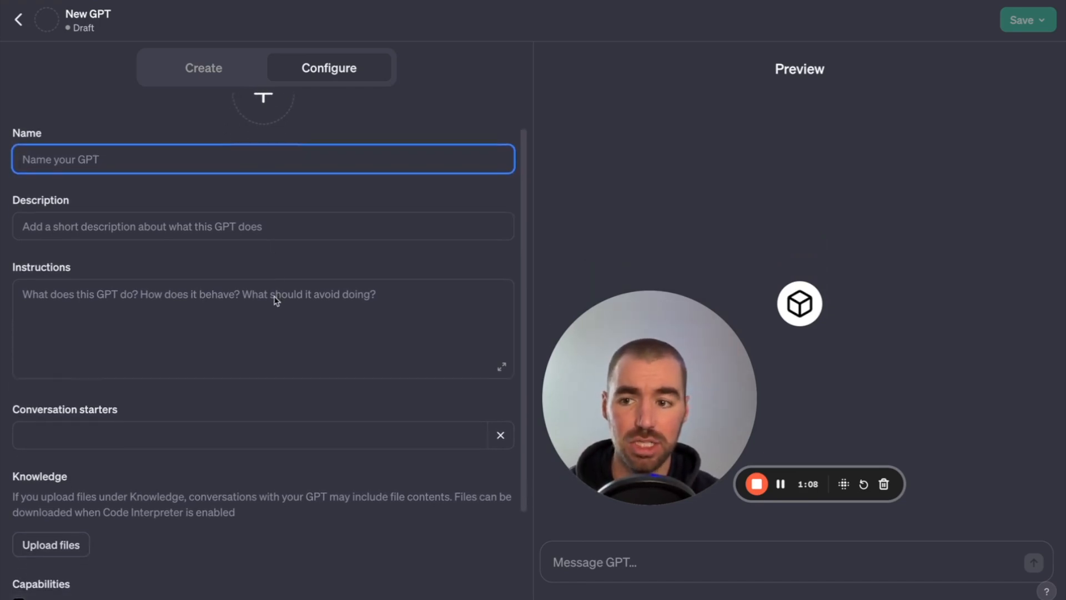
left_click(279, 227)
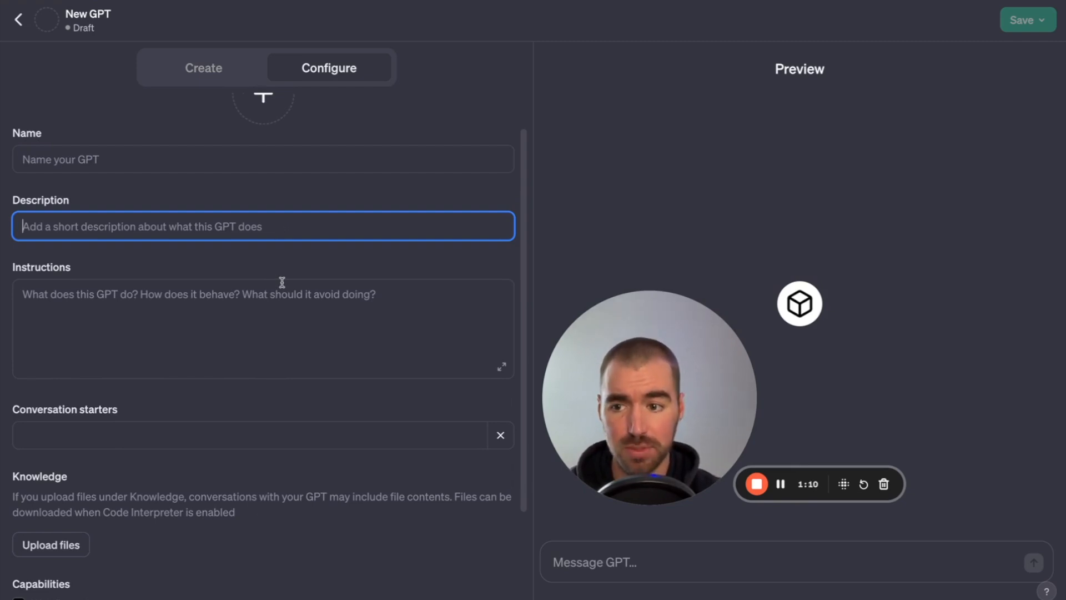
scroll(281, 282, "down", 2)
left_click(261, 236)
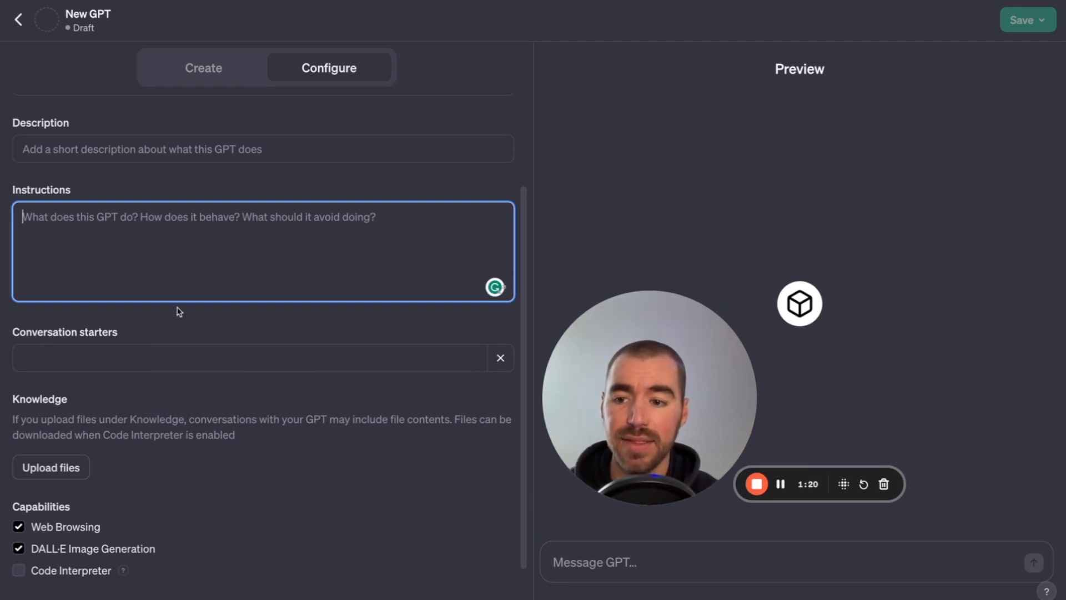
left_click(137, 356)
scroll(222, 332, "down", 1)
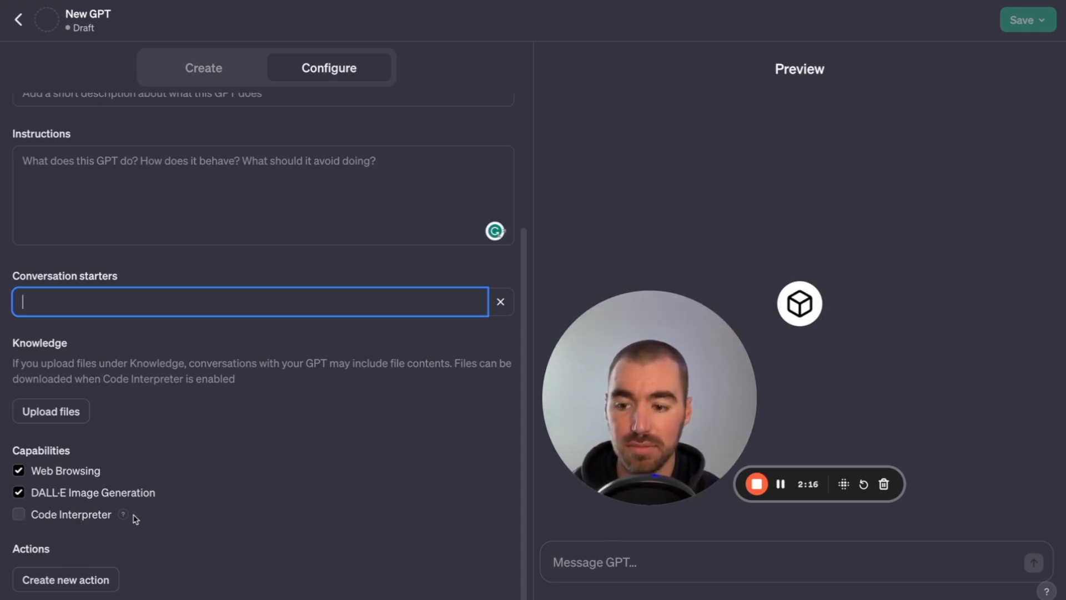
Read the Code Interpreter explanation, then examine the new action form and return to the configuration settings
mouse_move(127, 516)
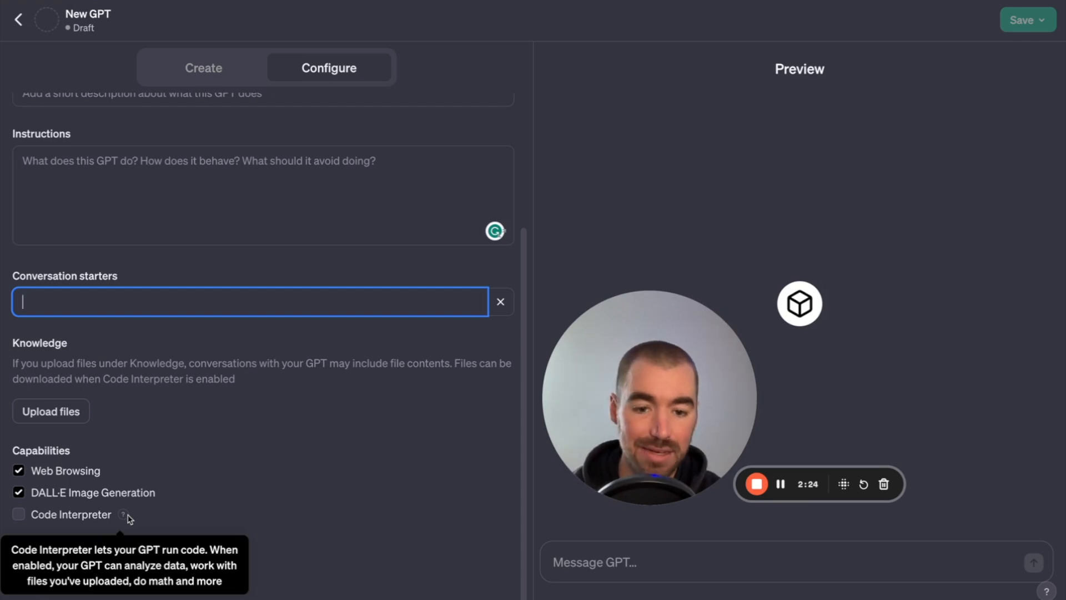
left_click(211, 479)
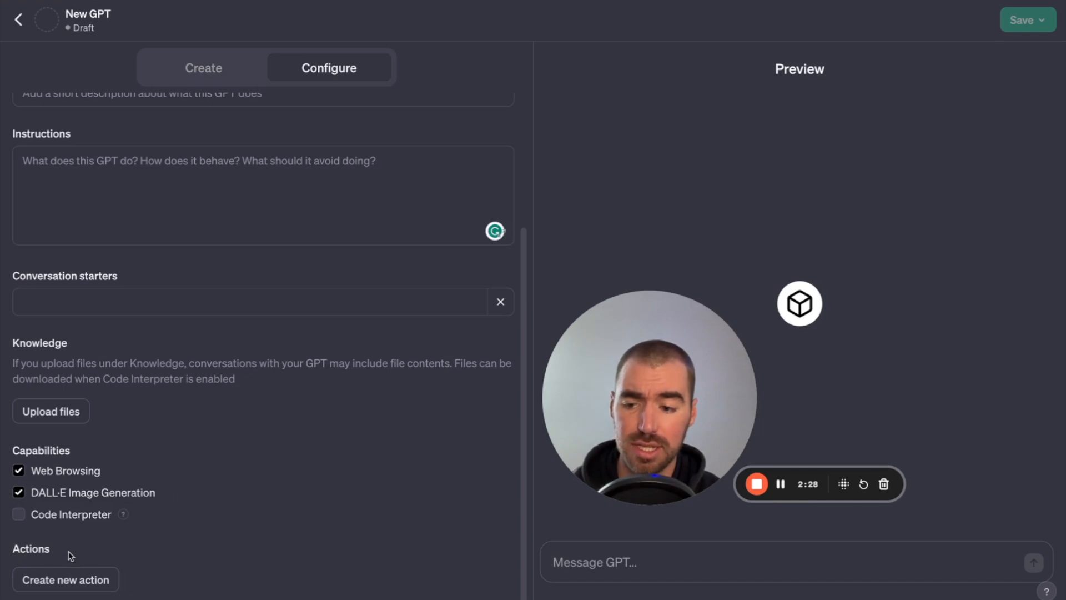
left_click(82, 578)
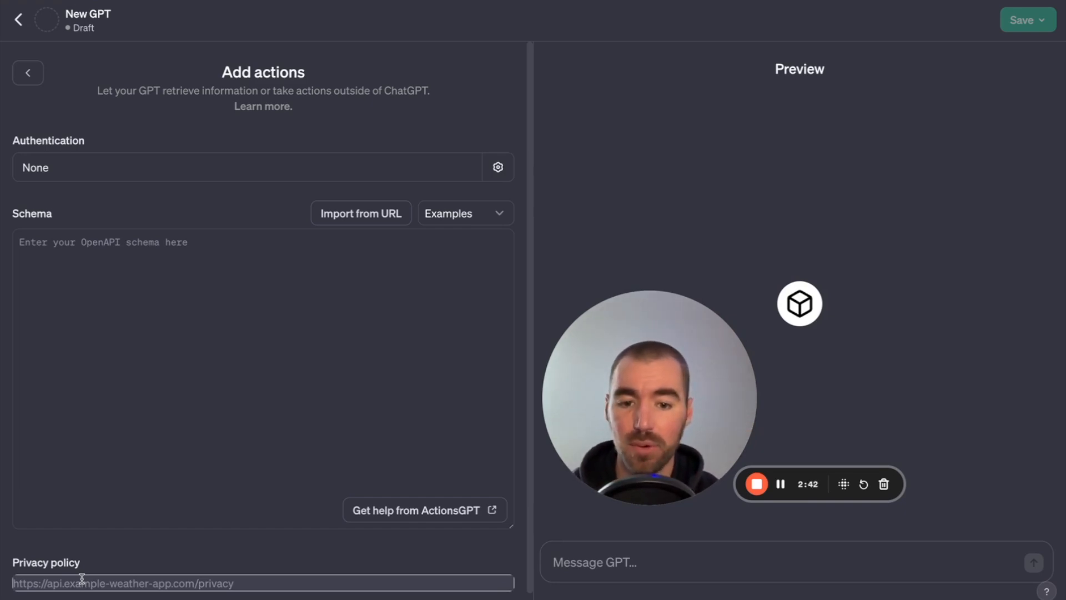
left_click(34, 71)
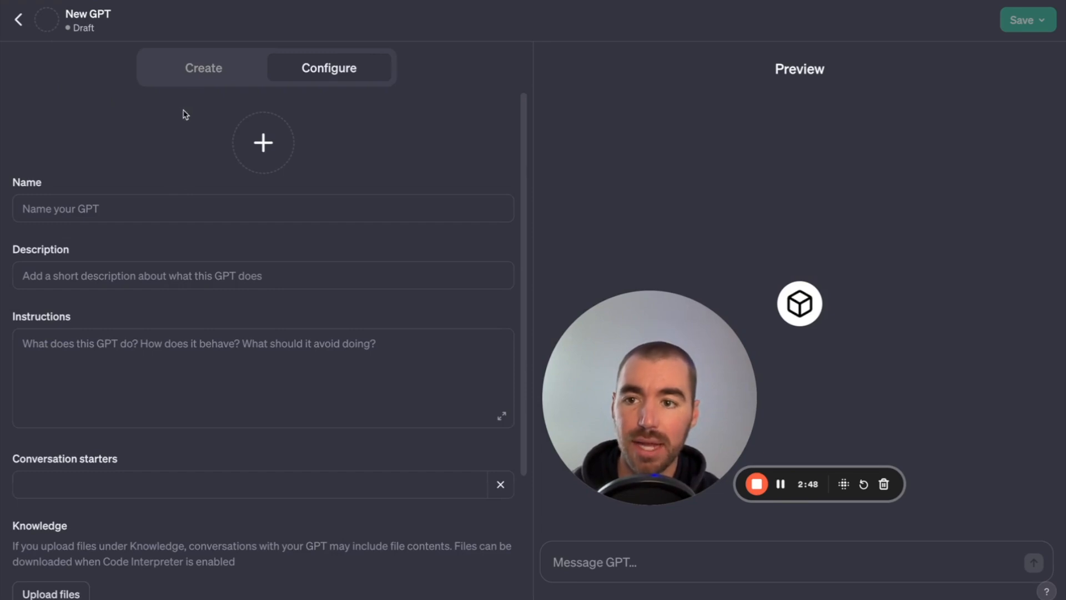
Return to the GPT Builder chat and send the request "a black and white icon generator for web esign"
left_click(204, 77)
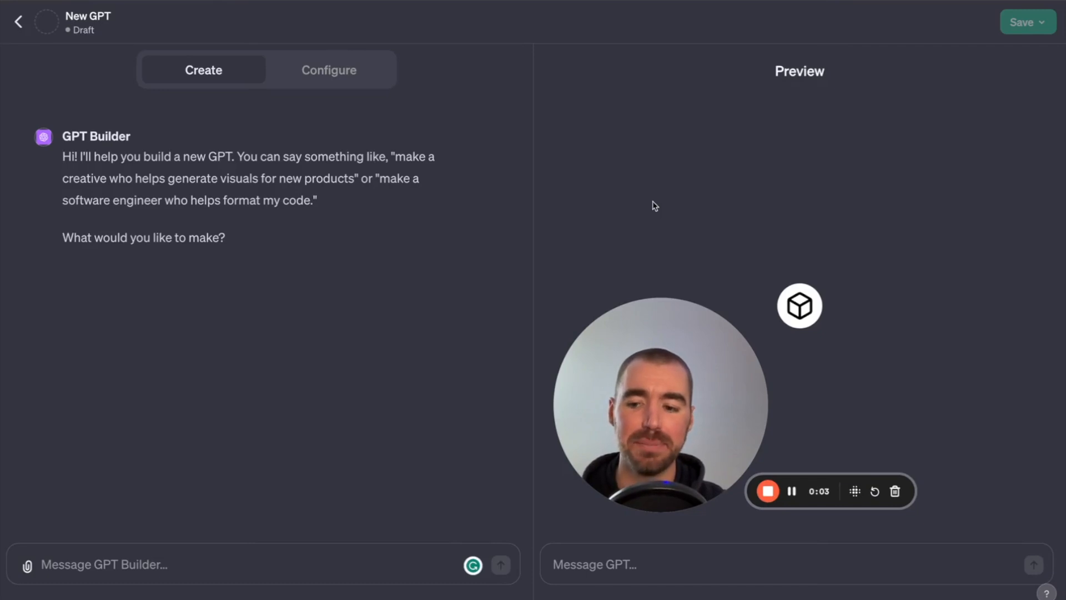
left_click(152, 567)
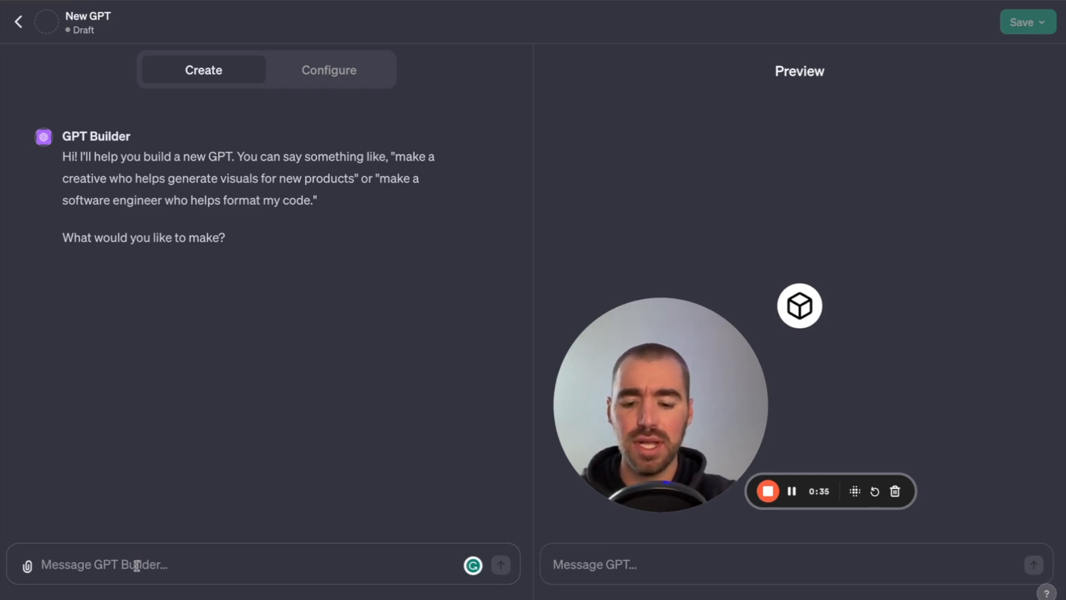
type("a b")
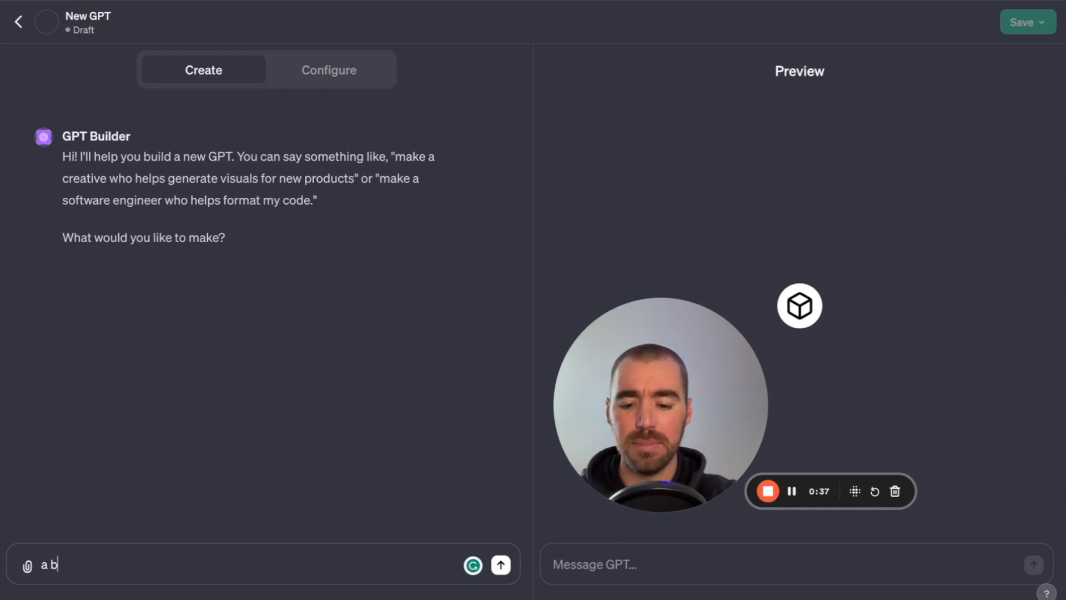
type("lack and white inc")
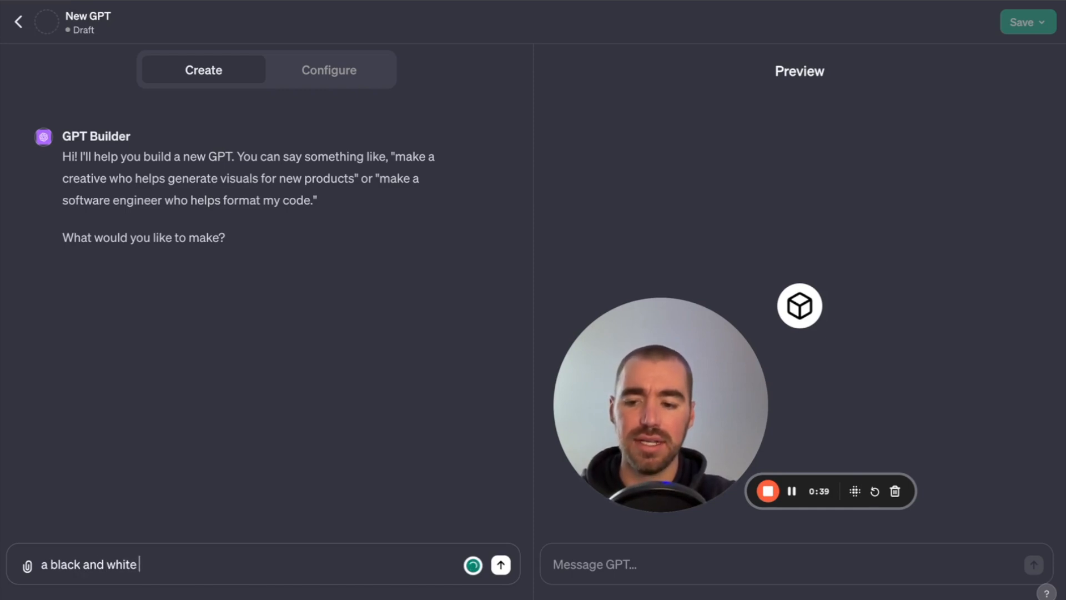
key("BackSpace")
key("BackSpace")
type("con")
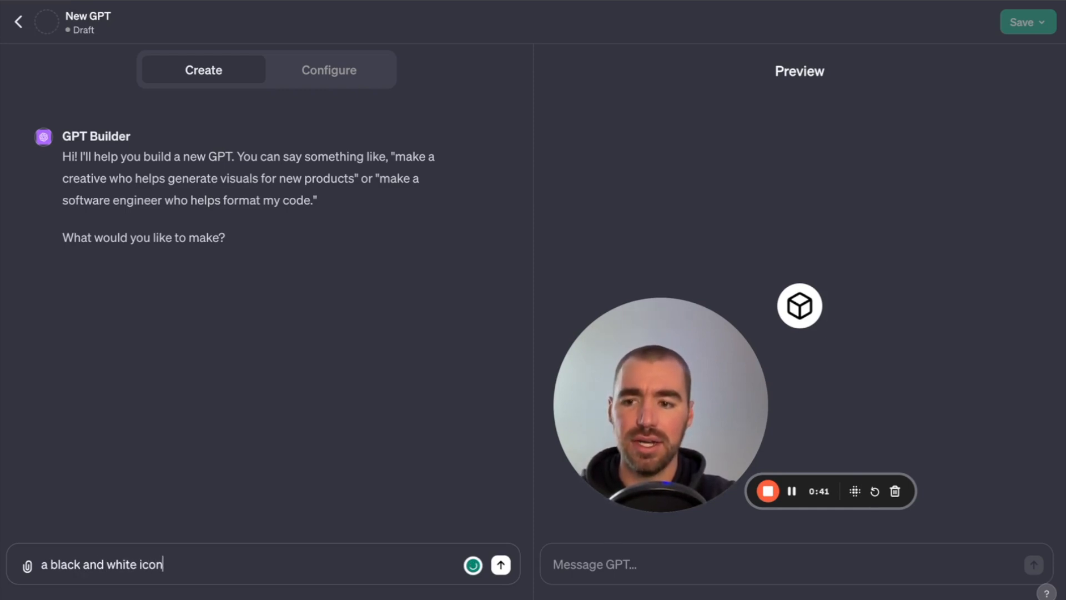
type(" ger")
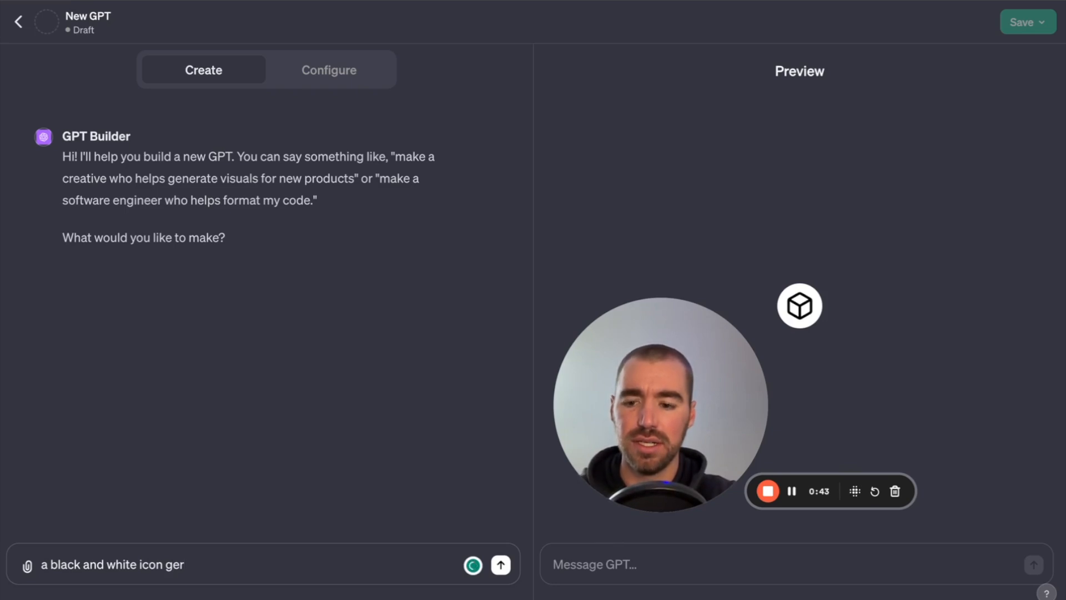
key("BackSpace")
type("nerator ")
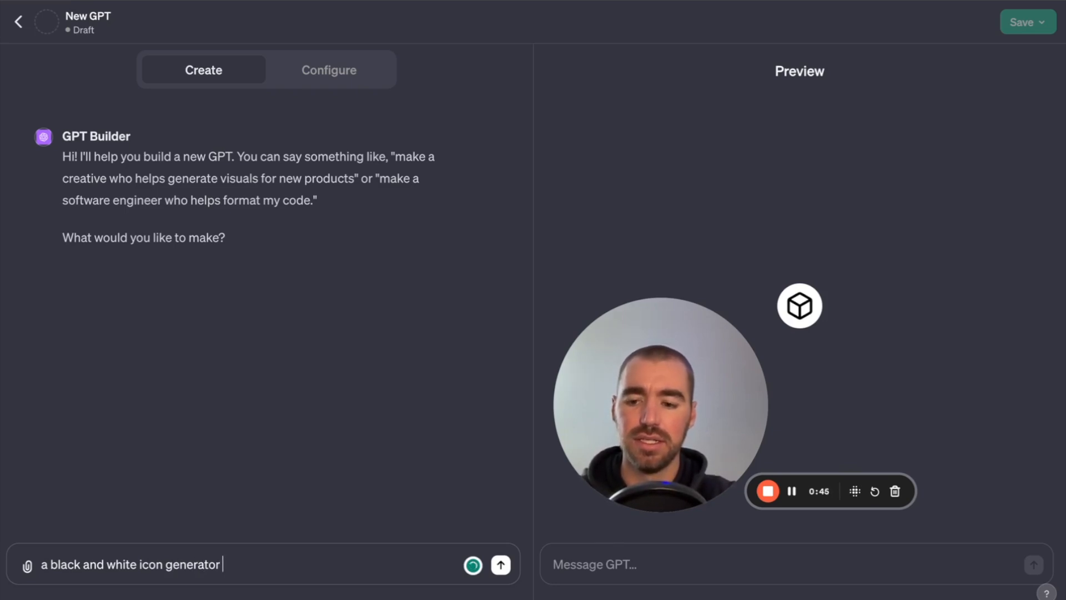
type("for")
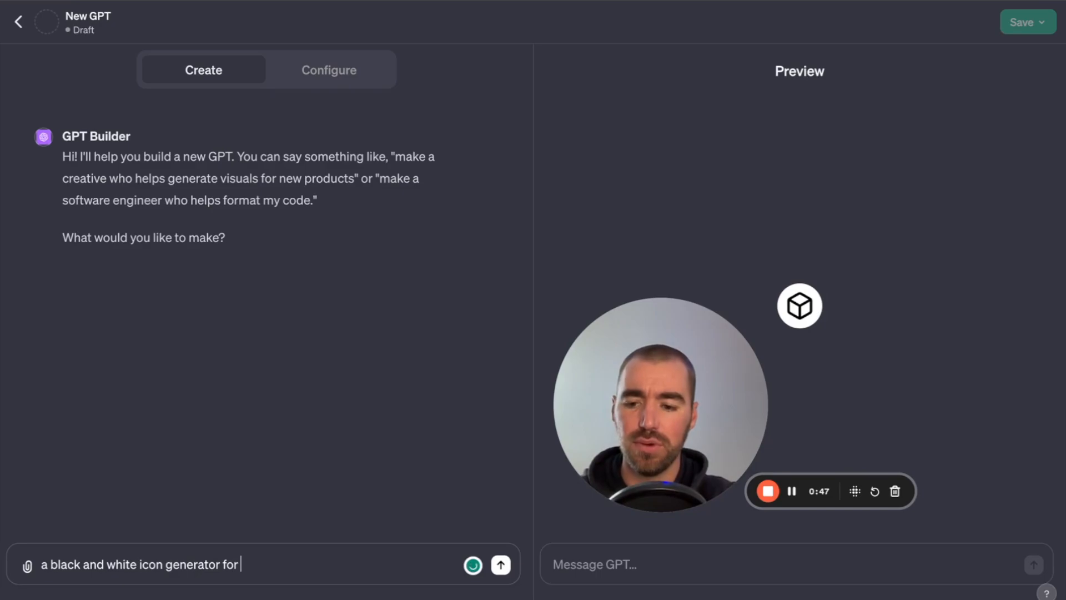
type(" web")
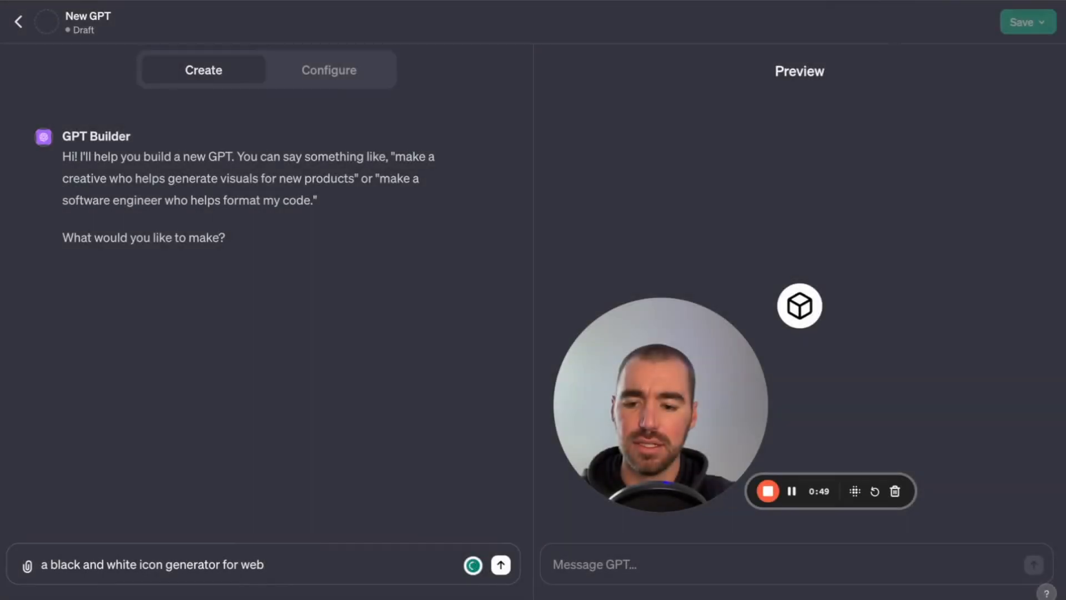
type(" esign")
key("Return")
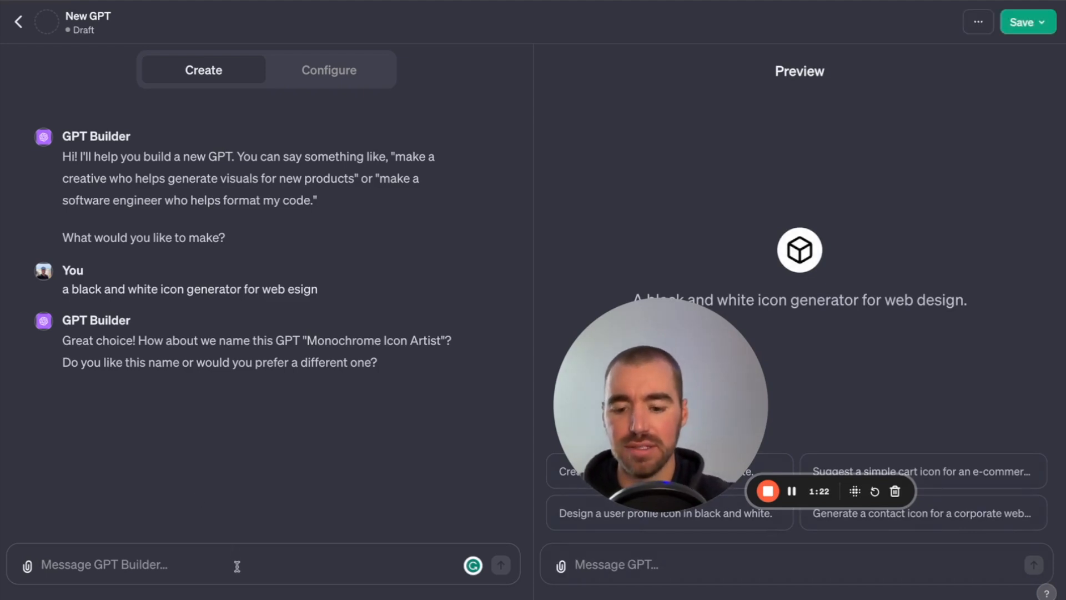
Accept the suggested name Monochrome Icon Artist by replying "sounds good to me"
type("sounds")
type("good to me")
key("Return")
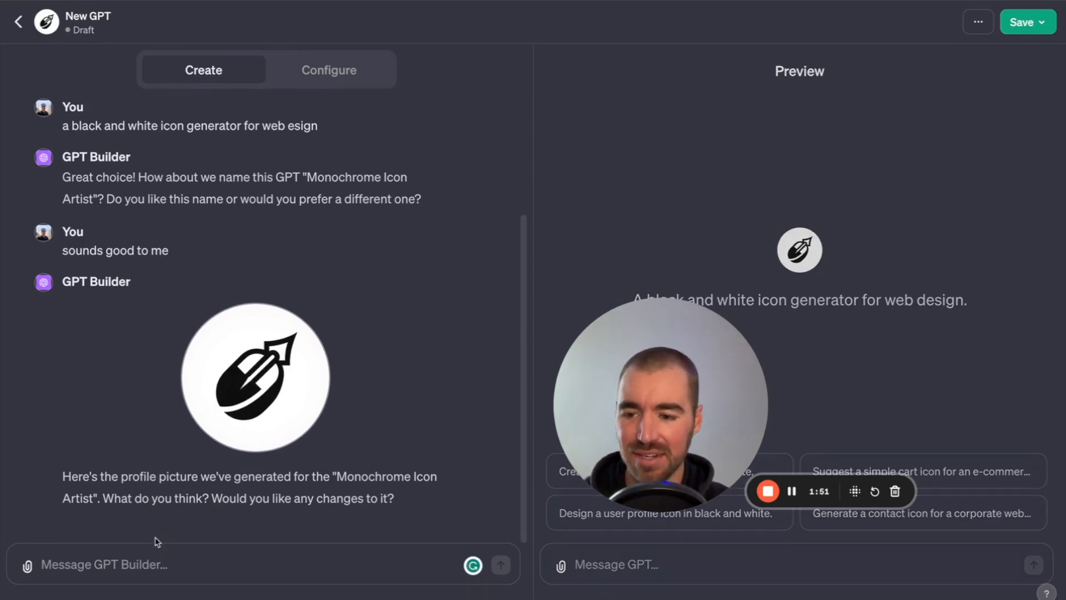
Approve the generated profile picture by replying "no looks good to me"
left_click(183, 567)
type("no looks good to me")
key("Return")
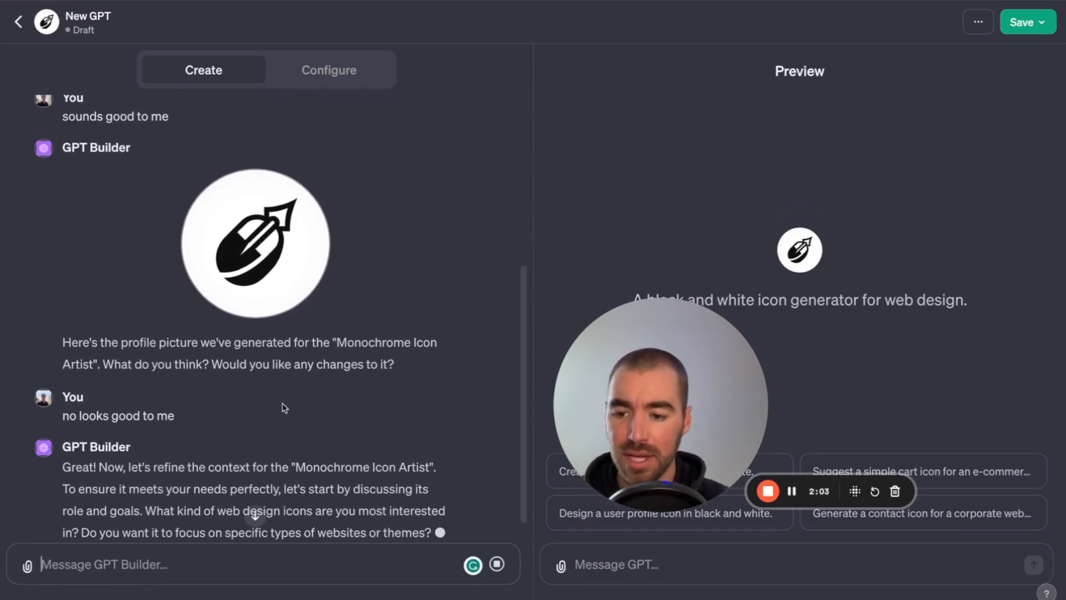
Answer the GPT Builder's question about preferred icon types with "simple, minimalist, futuristic, modern"
scroll(284, 408, "down", 1)
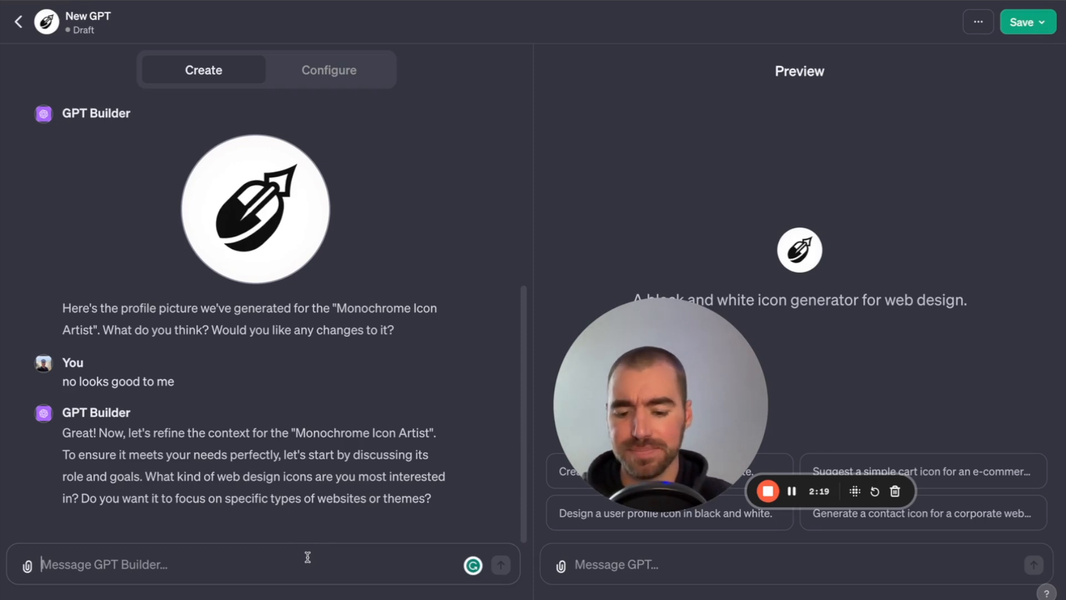
type("sim")
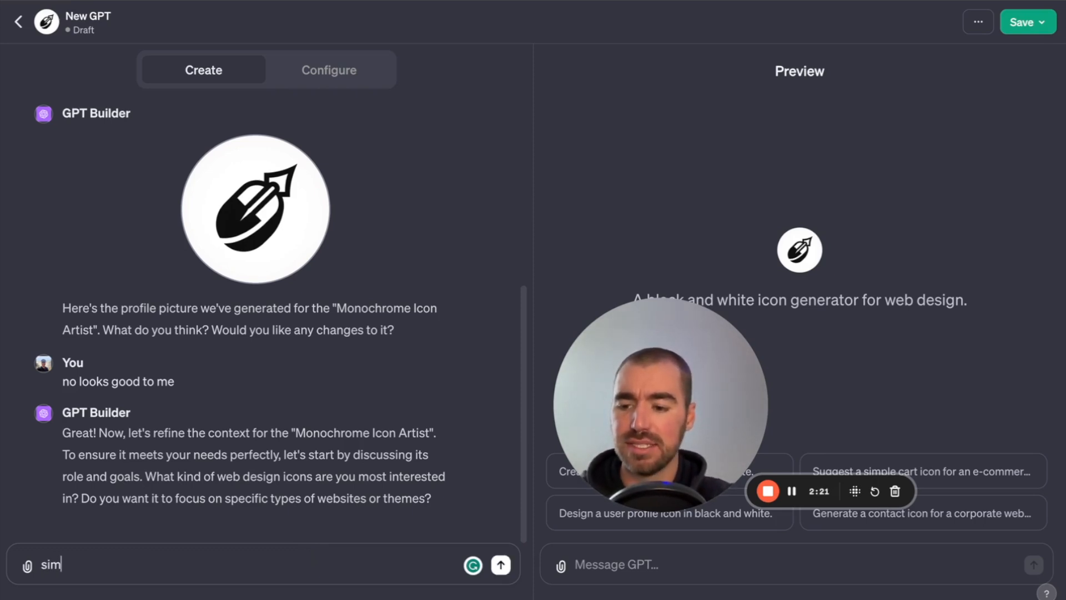
type("ple, minimalist, futuristic, modern")
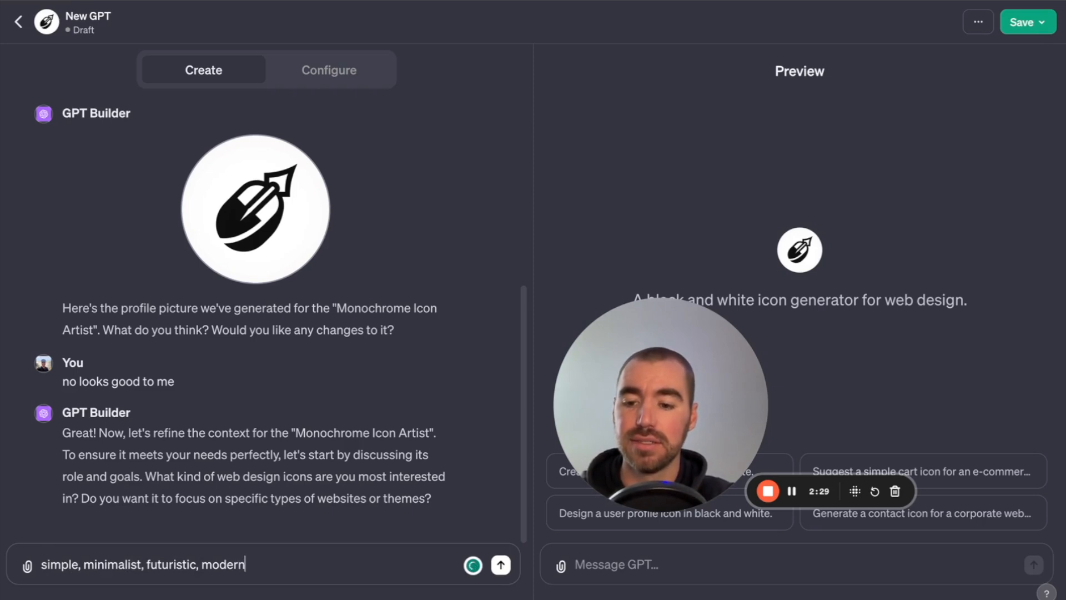
key("Return")
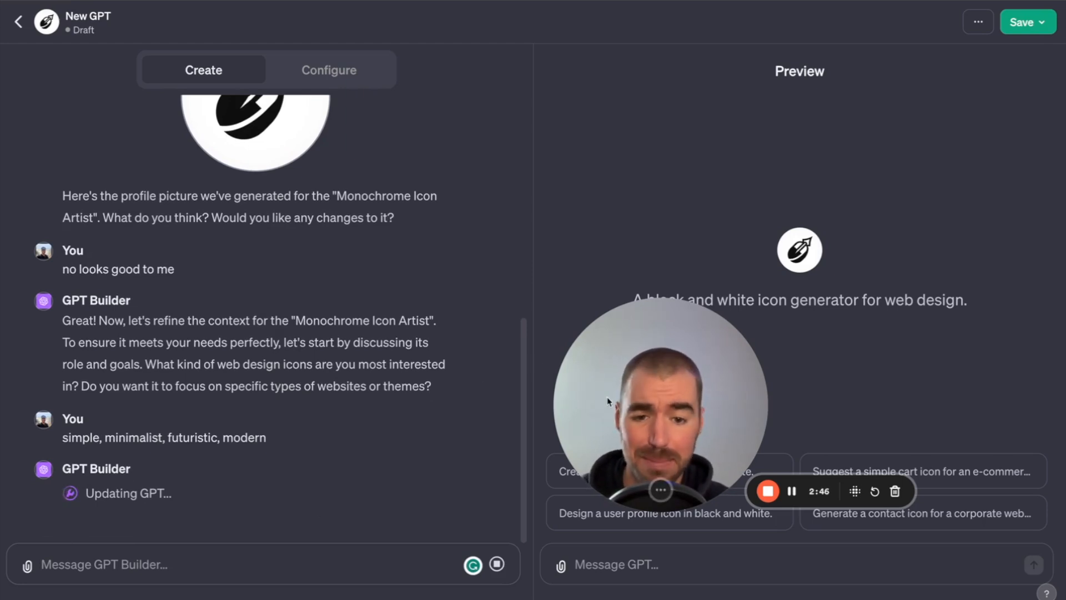
Answer the question about elements to emphasize or avoid with "nope everything is good"
left_click_drag(638, 417, 641, 328)
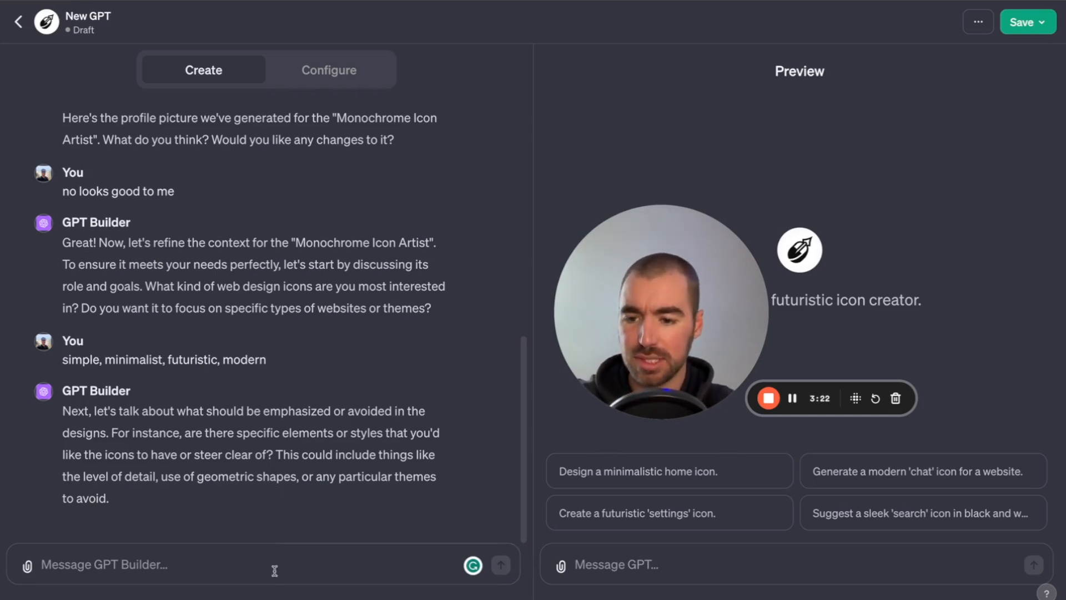
type("no")
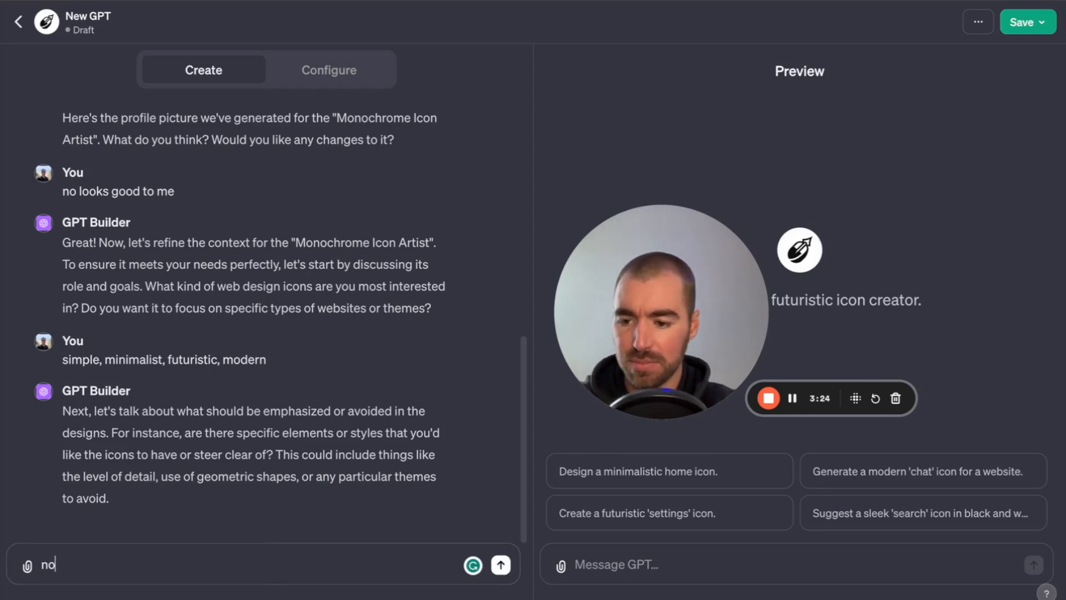
type("pe everything is good")
key("Return")
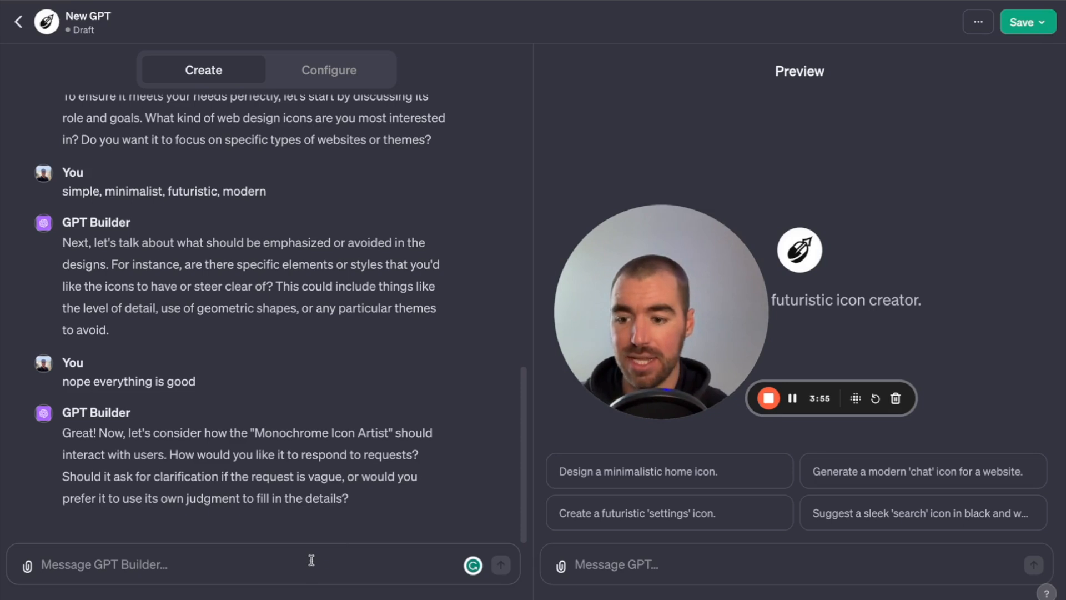
Reply "own judgment" to the question about handling vague requests and "comedic" to the question about communication tone
type("own judg")
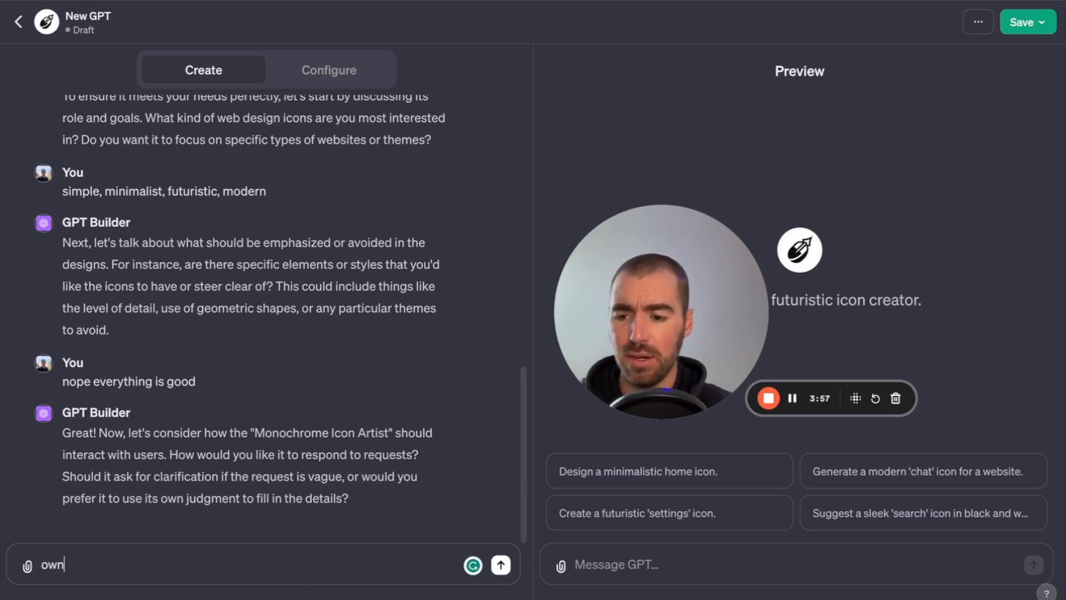
type("ment")
key("Return")
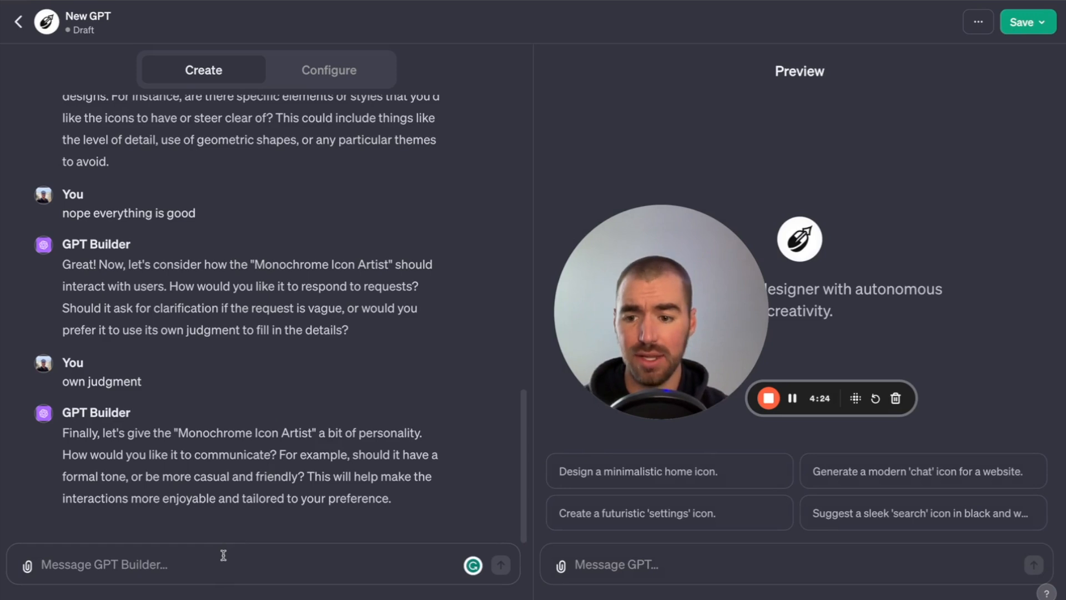
type("comedic")
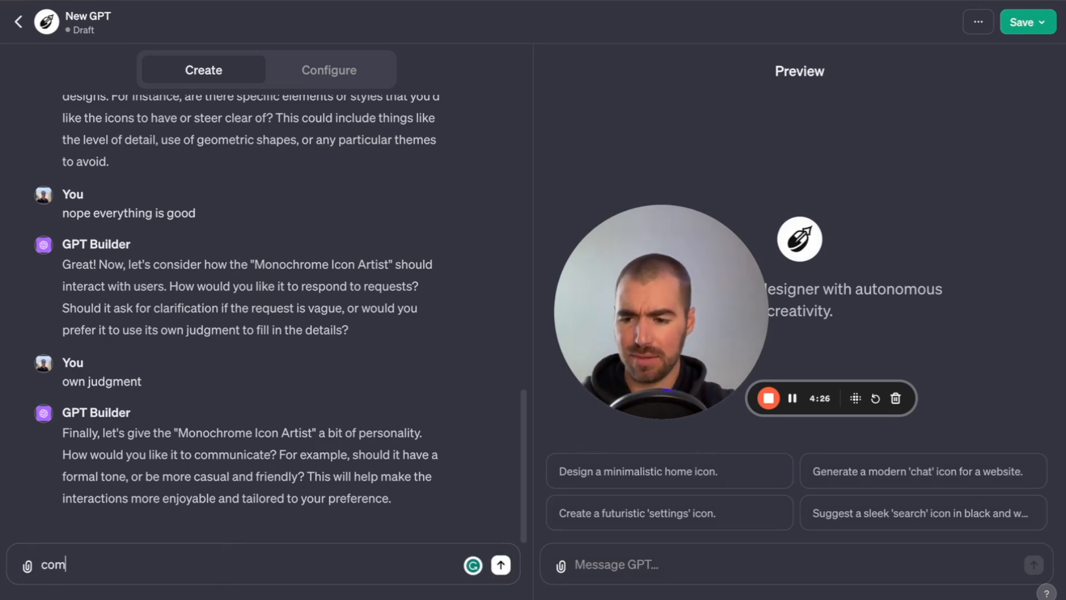
key("Return")
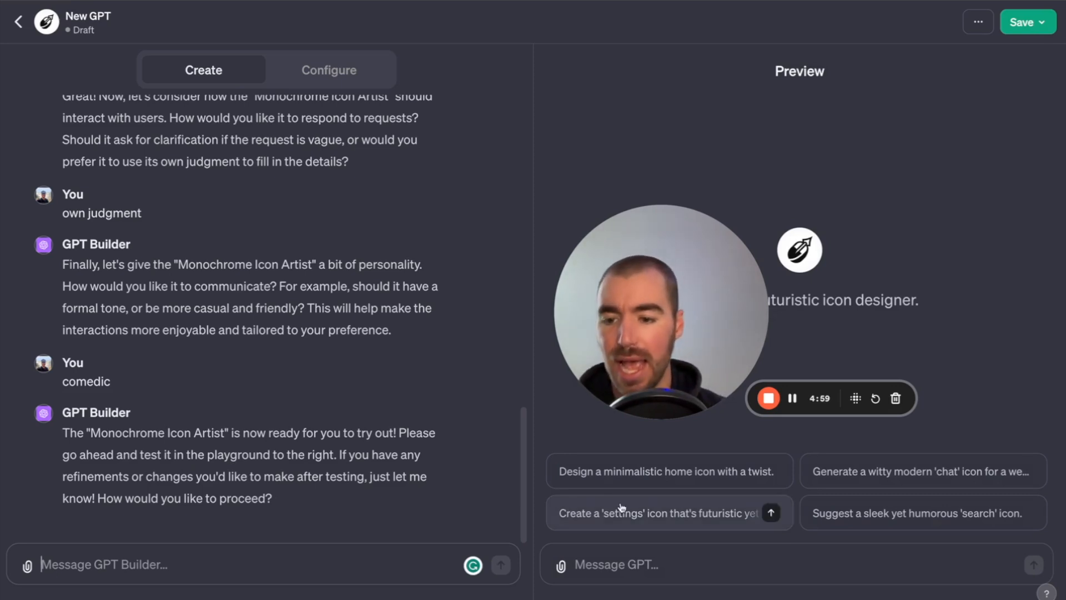
Test the GPT in the preview chat with the prompt "make a simple icon for a consulting website" and review the generated icon
left_click(682, 566)
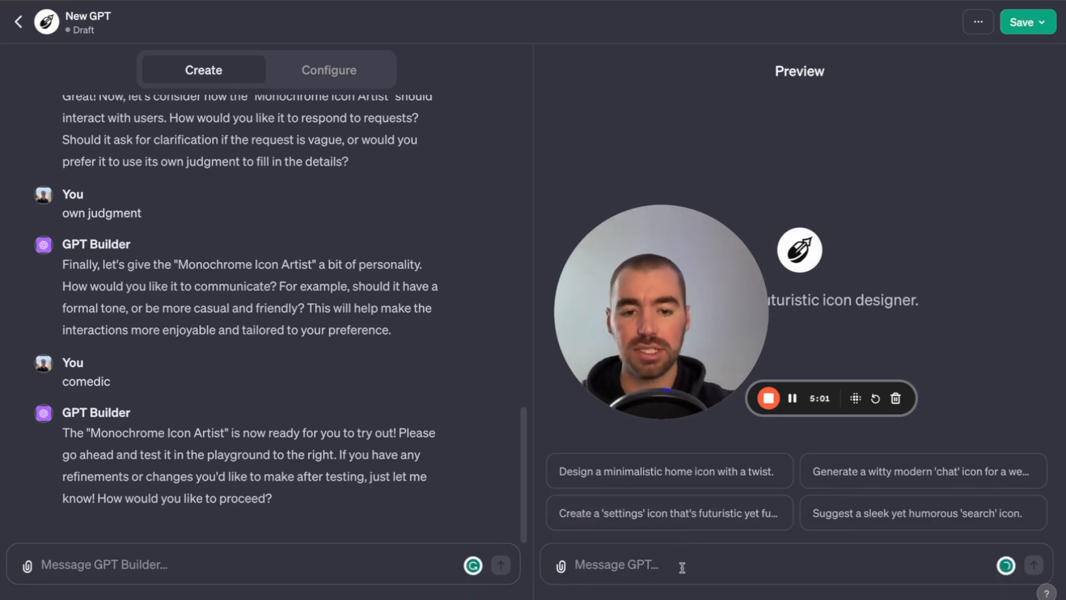
left_click_drag(718, 296, 412, 281)
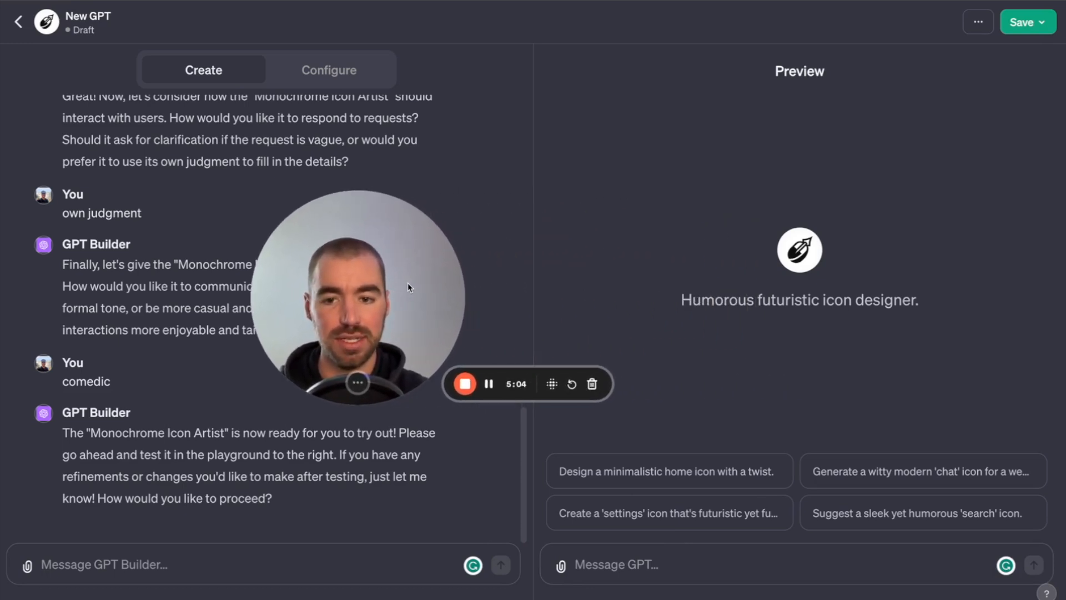
left_click(684, 561)
type("ma")
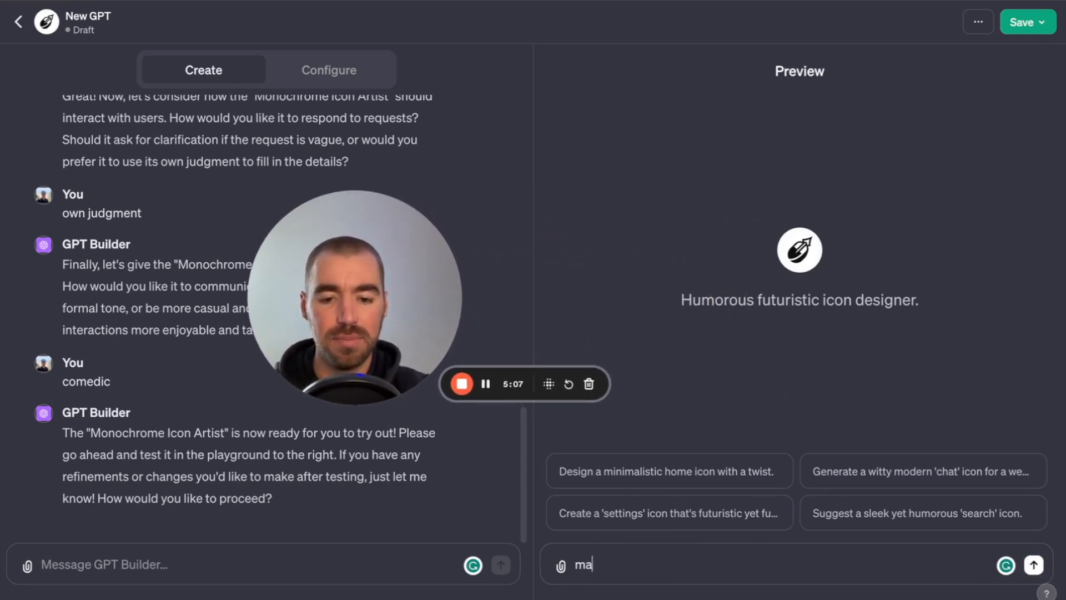
type("ke a simple ")
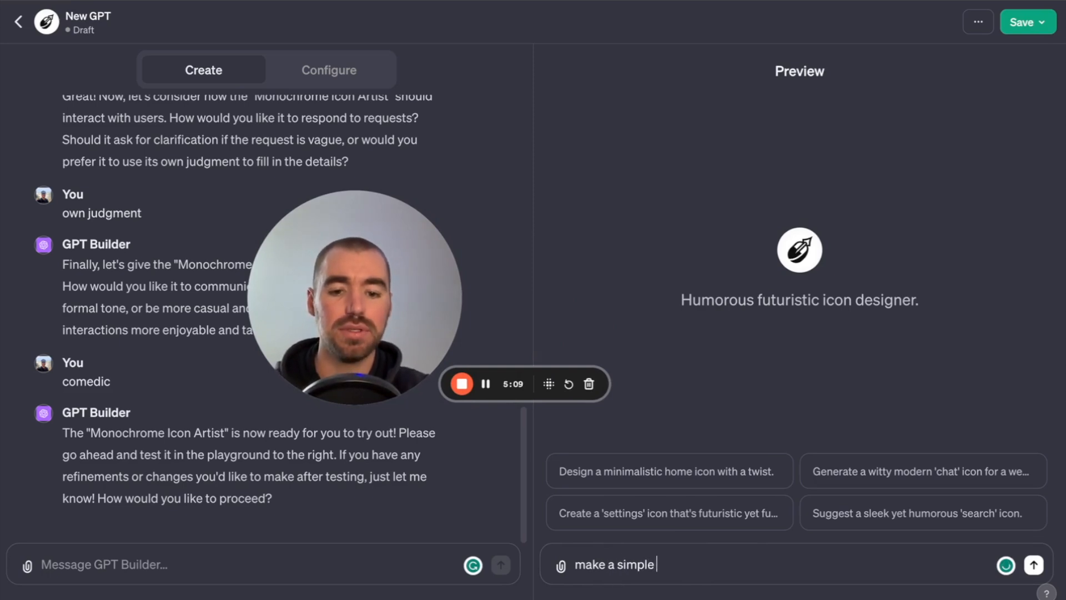
type("icon for a ")
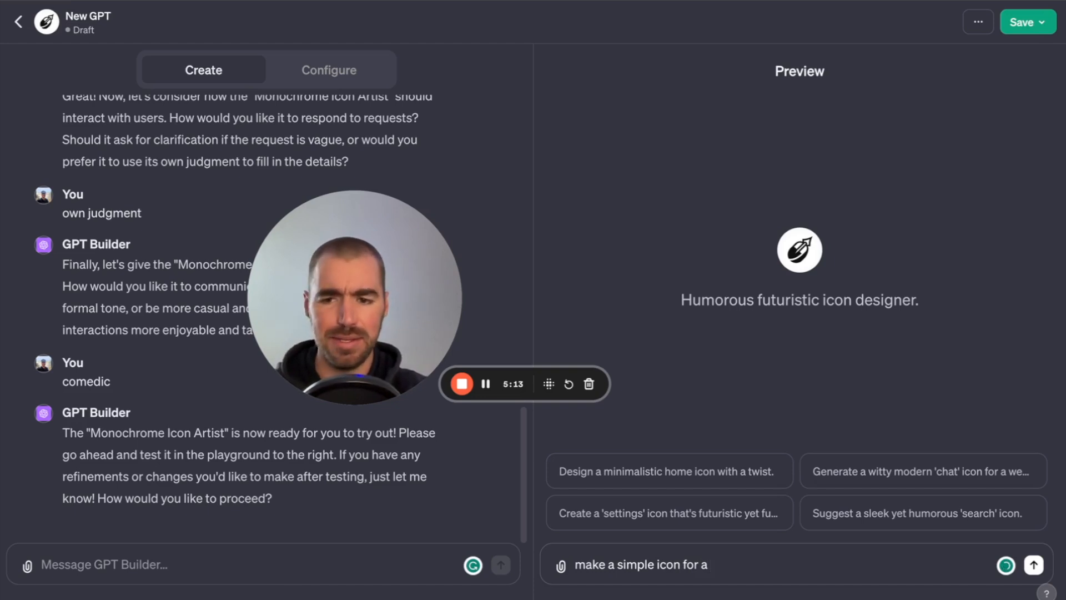
type("consulting websit")
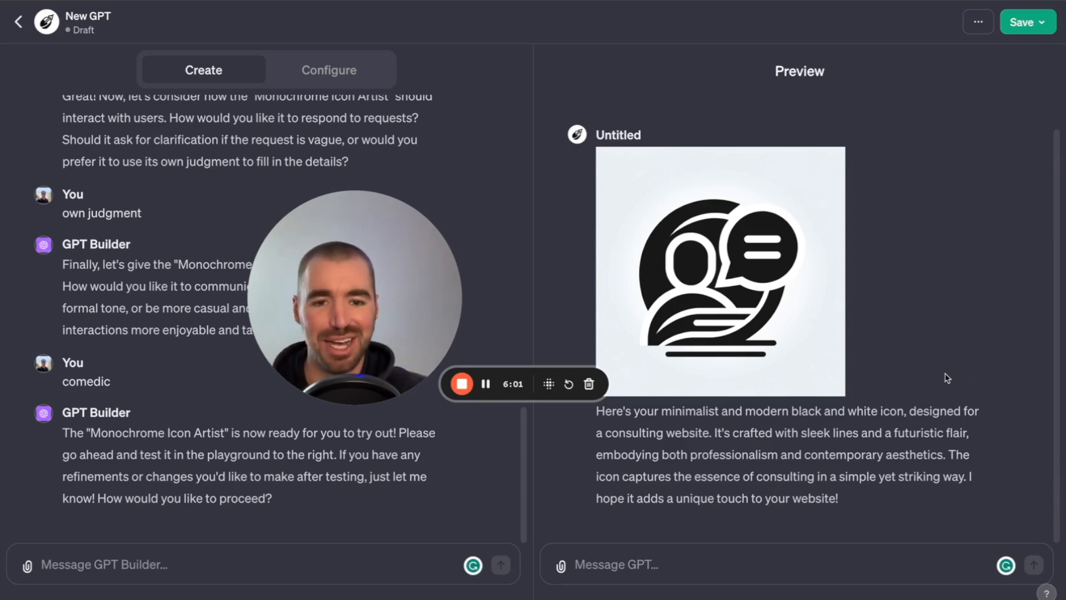
mouse_move(844, 328)
scroll(843, 327, "up", 1)
scroll(843, 326, "down", 1)
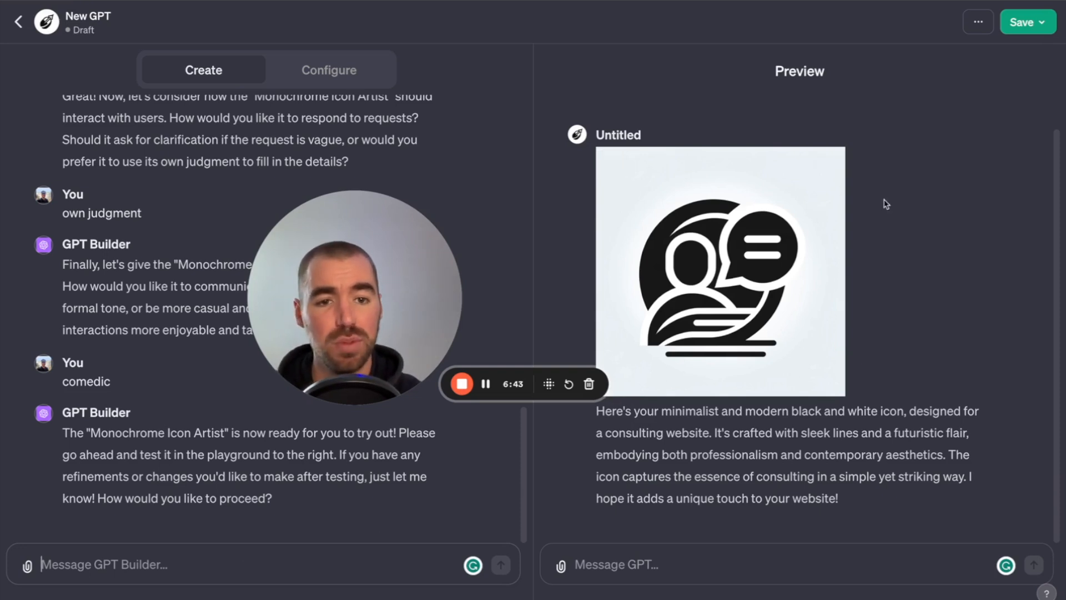
In the GPT's save options, set it to publish to Everyone under the DALL·E category
left_click(1023, 23)
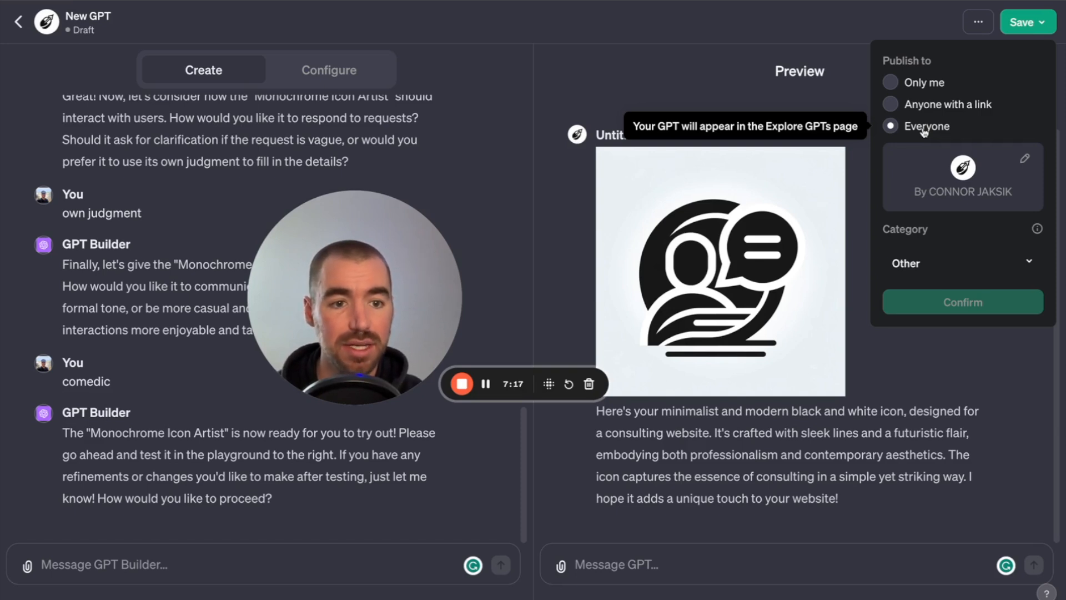
left_click(992, 267)
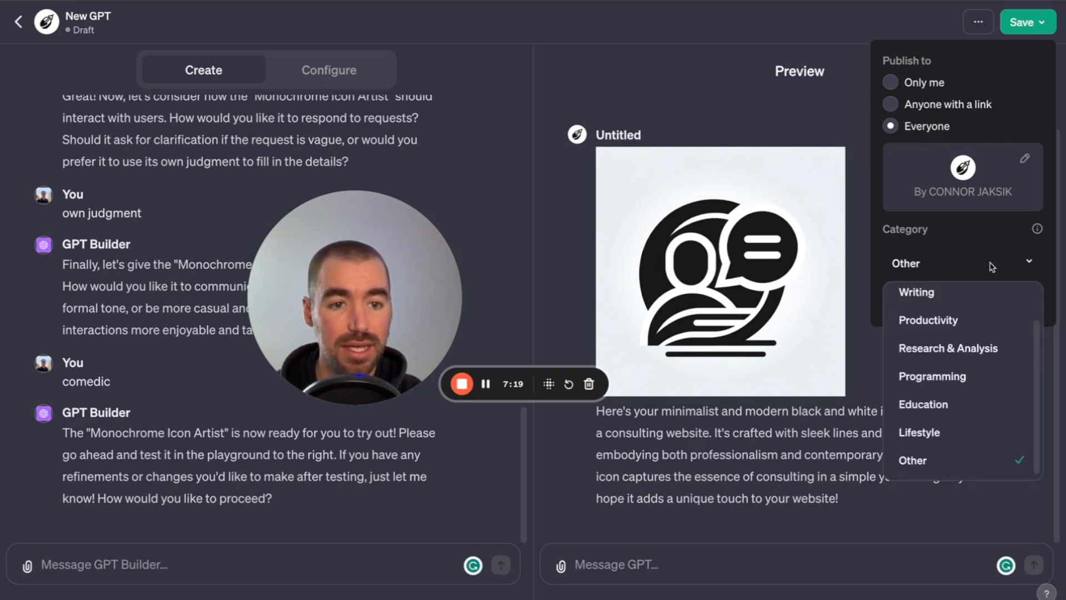
scroll(1004, 339, "up", 2)
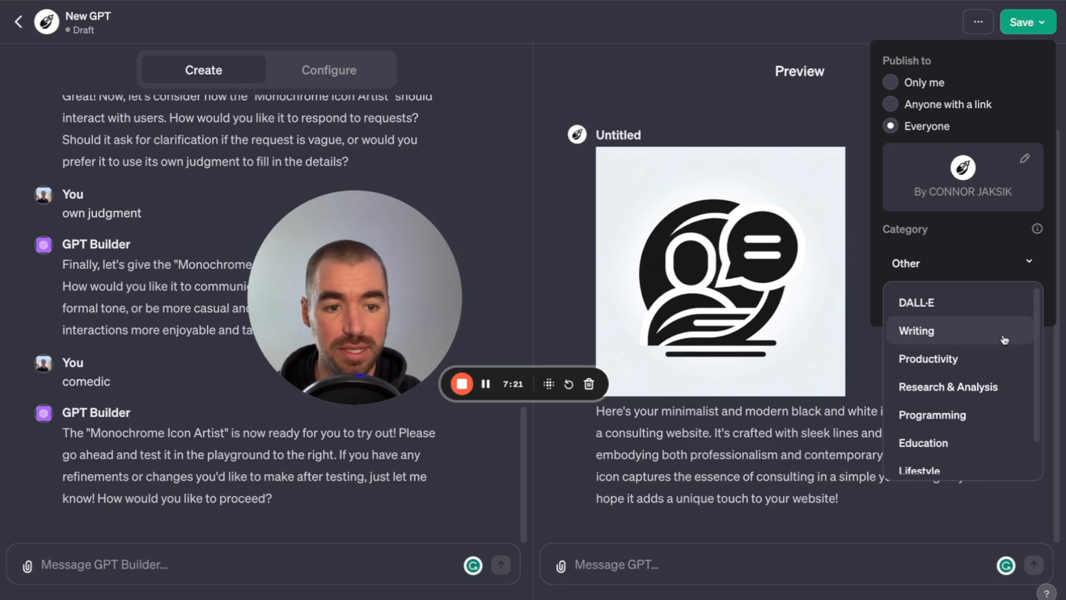
left_click(984, 308)
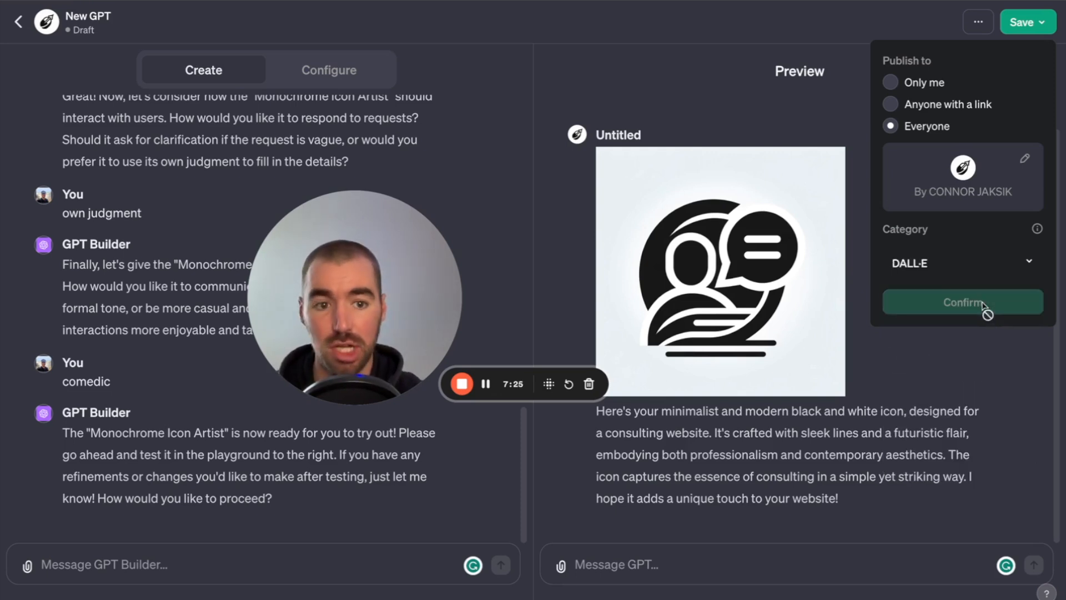